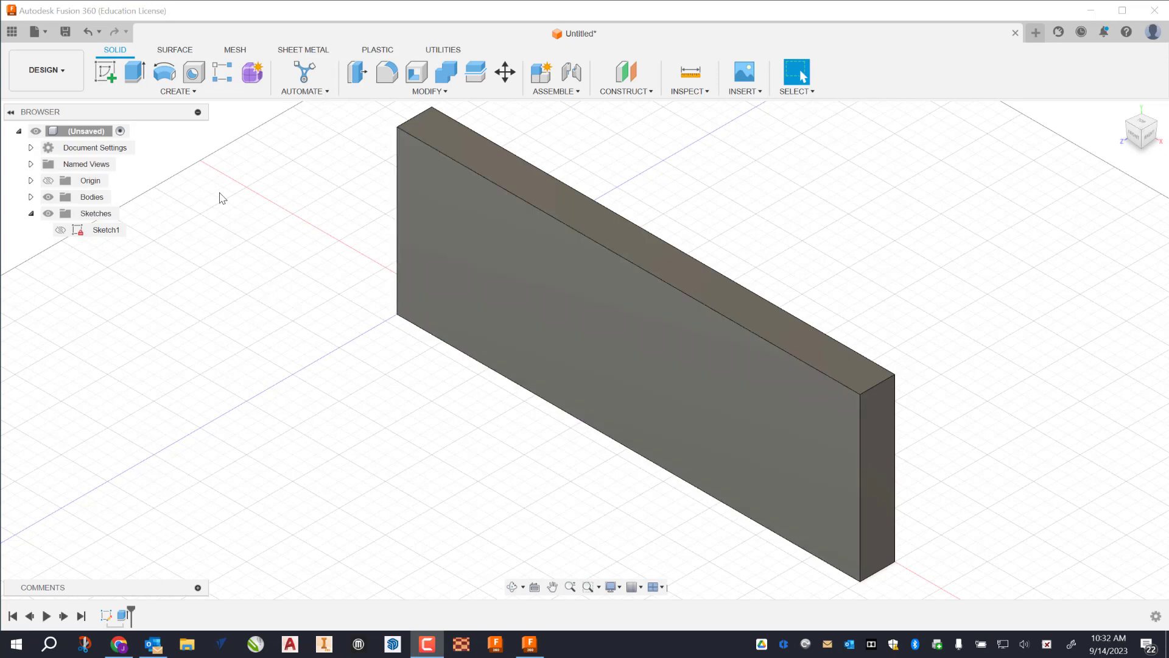
Start a new sketch on the large front face of the rectangular plate.
{"action": "left_click", "coordinate": [106, 75]}
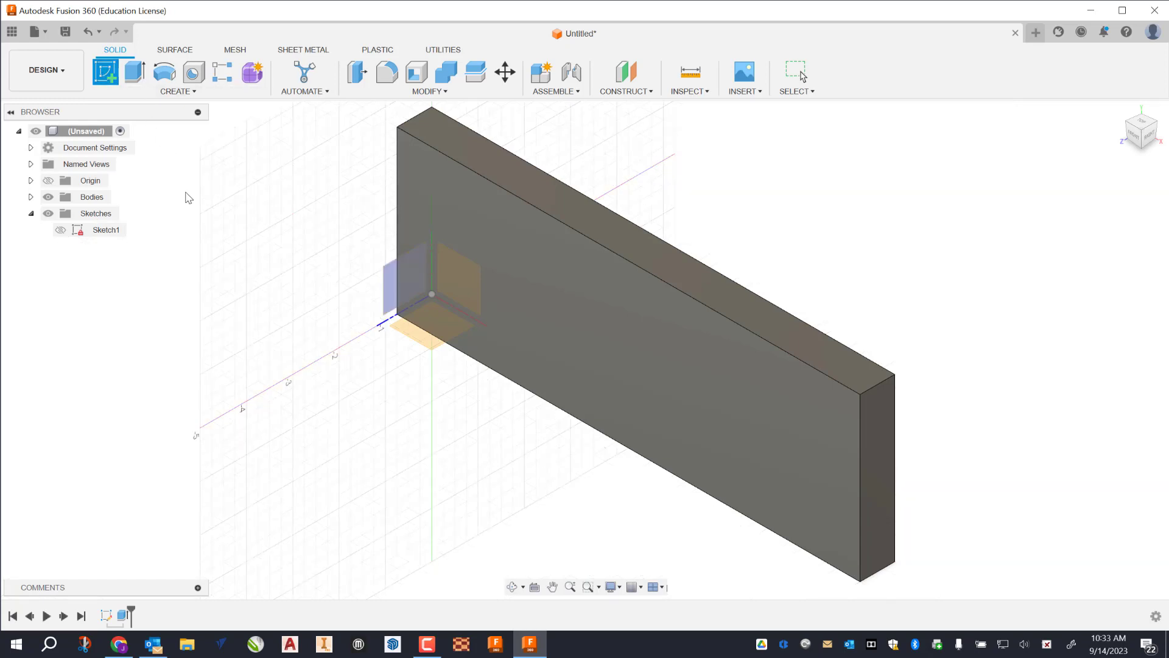
{"action": "left_click", "coordinate": [700, 453]}
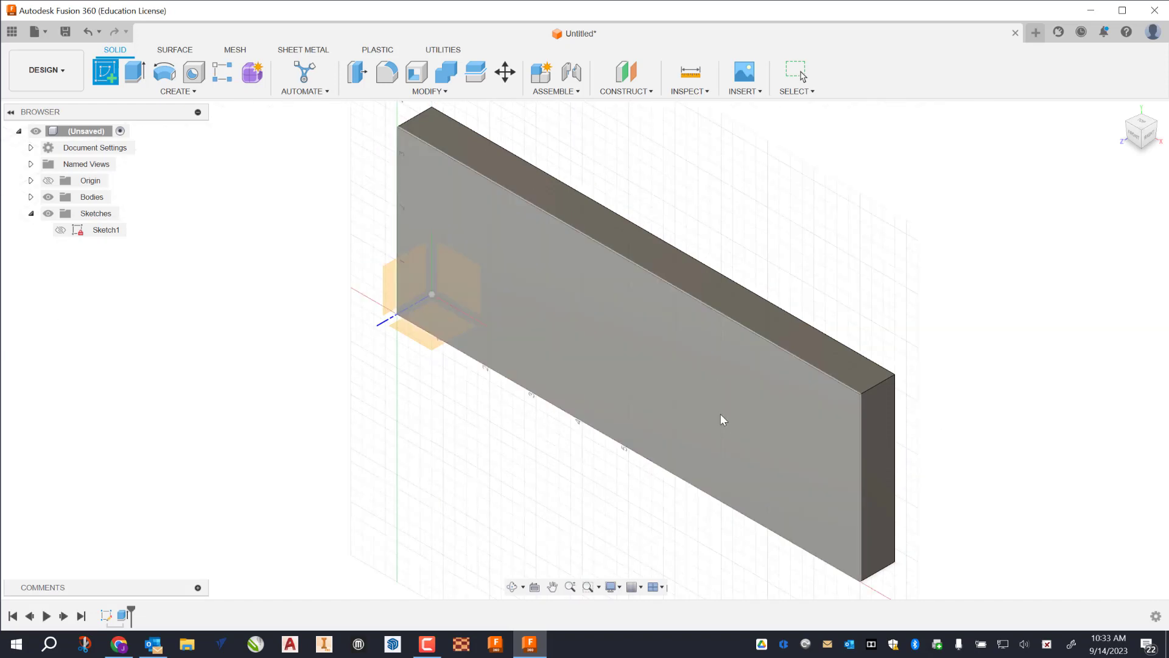
{"action": "left_click", "coordinate": [667, 392]}
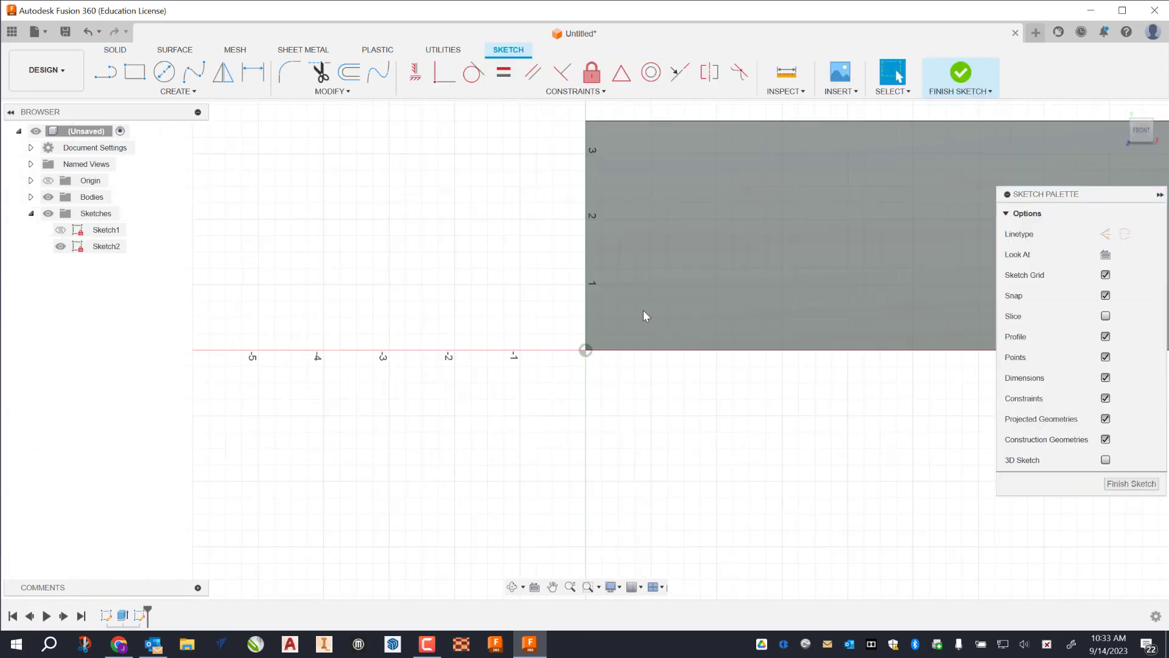
{"action": "mouse_move", "coordinate": [507, 325]}
{"action": "middle_mouse_down"}
{"action": "mouse_move", "coordinate": [300, 384]}
{"action": "mouse_move", "coordinate": [331, 378]}
{"action": "mouse_move", "coordinate": [338, 362]}
{"action": "middle_mouse_up"}
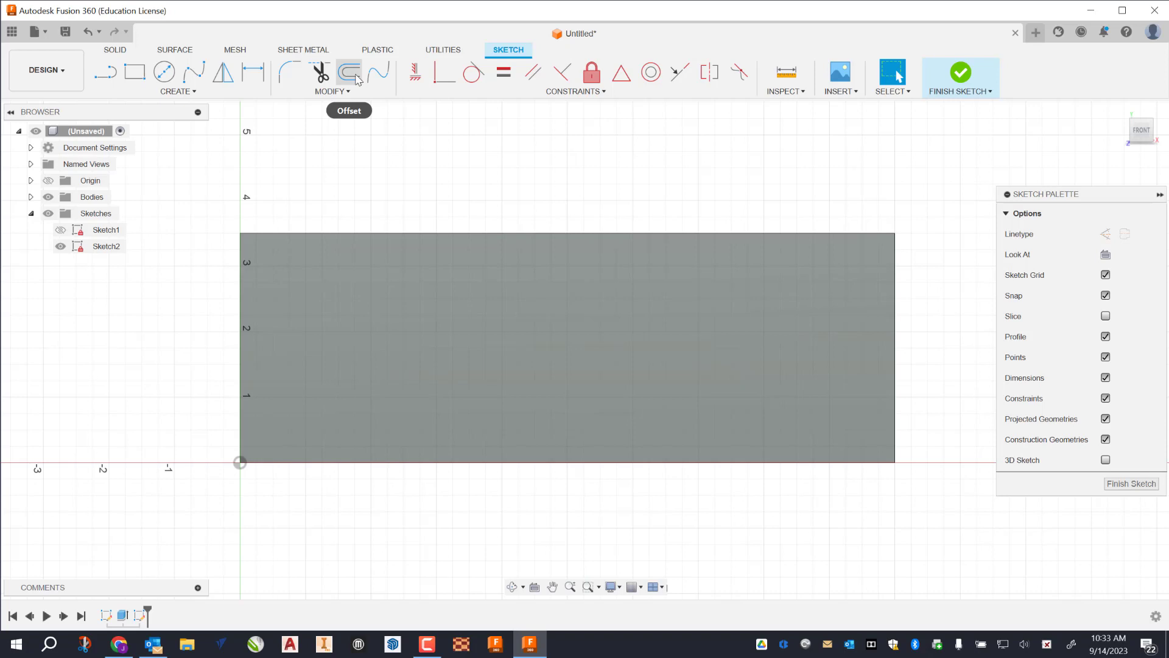
Offset the plate face's rectangular outline inward by 0.375 in with chain selection on.
{"action": "left_click", "coordinate": [331, 93]}
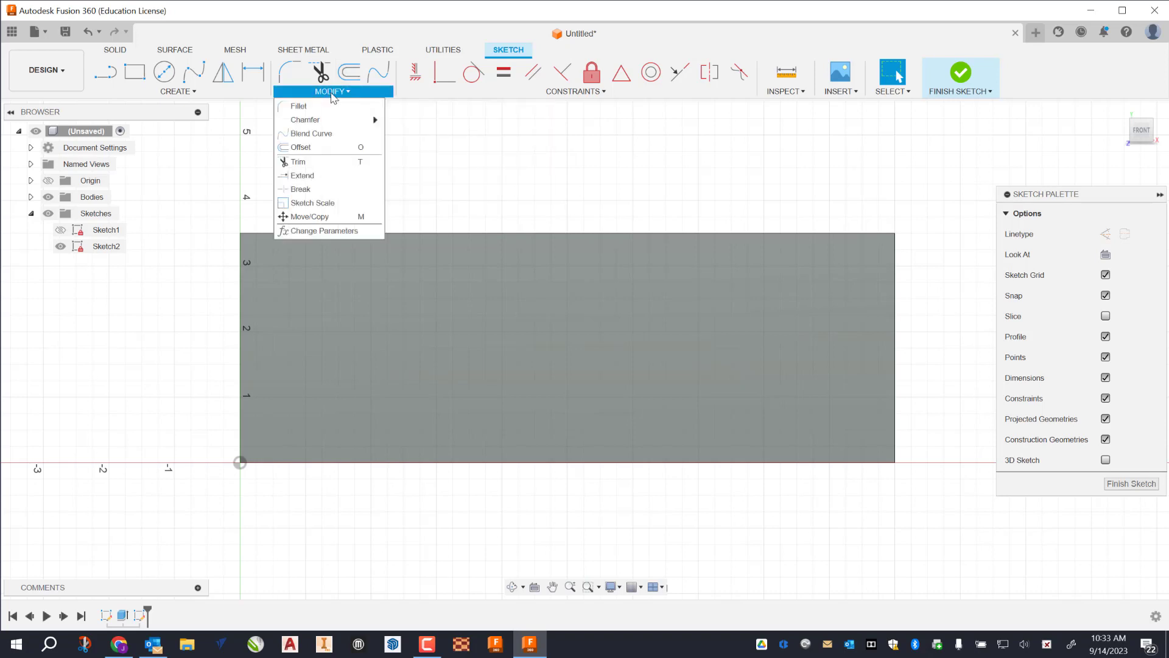
{"action": "left_click", "coordinate": [300, 147]}
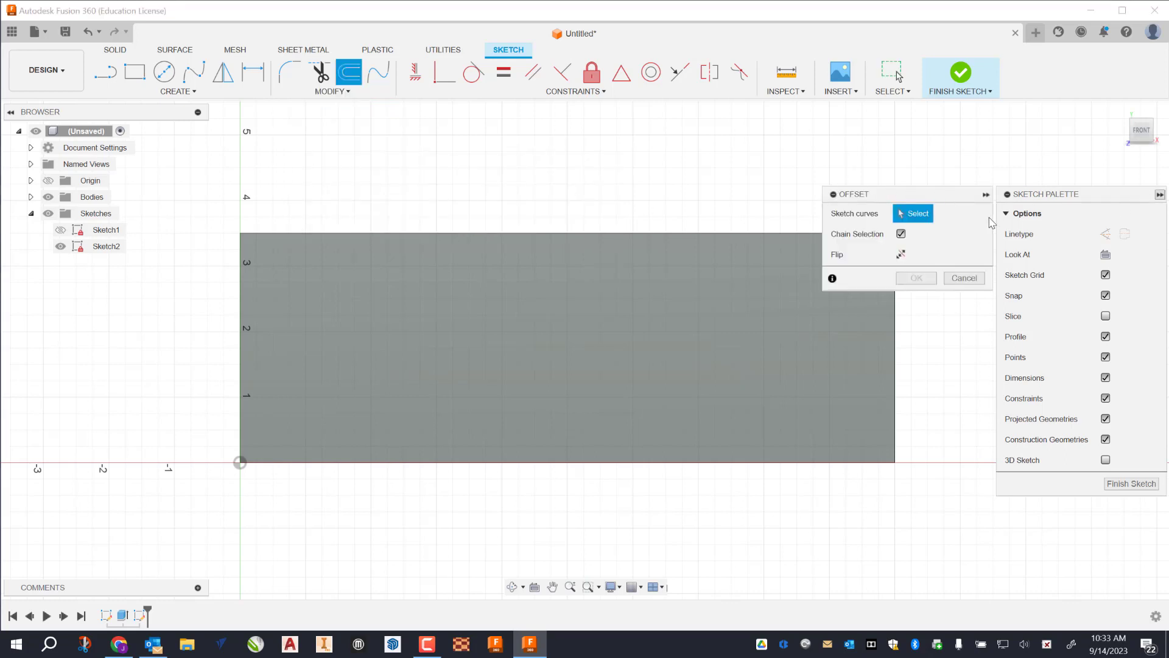
{"action": "left_click", "coordinate": [1160, 194]}
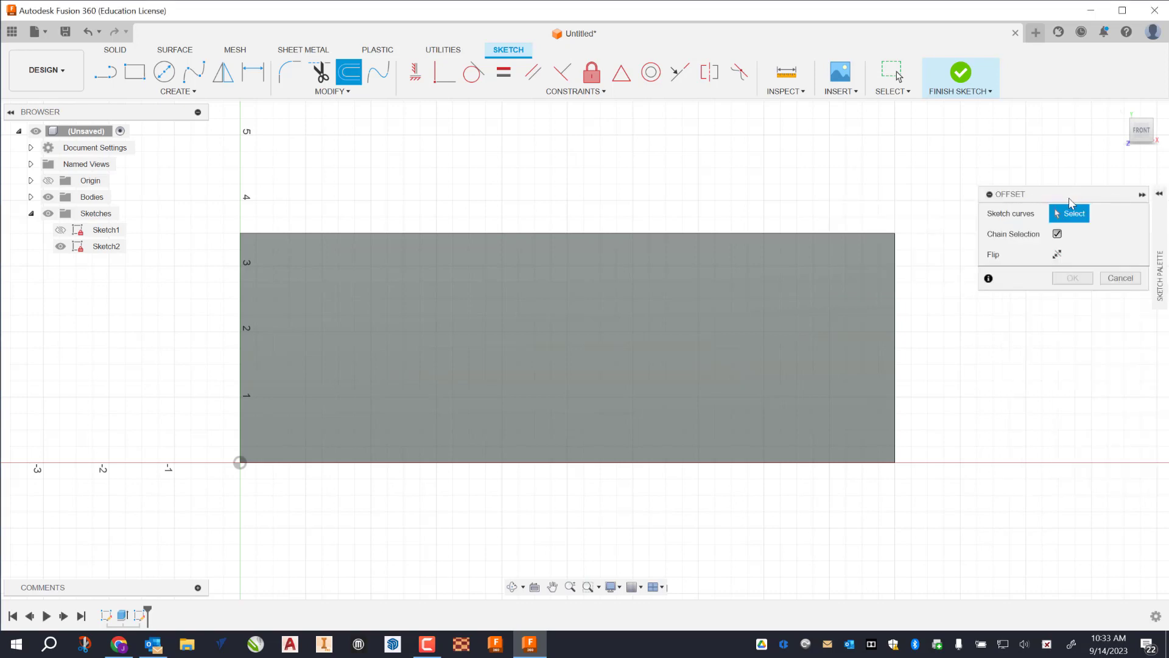
{"action": "left_click_drag", "start_coordinate": [1054, 201], "coordinate": [1005, 175]}
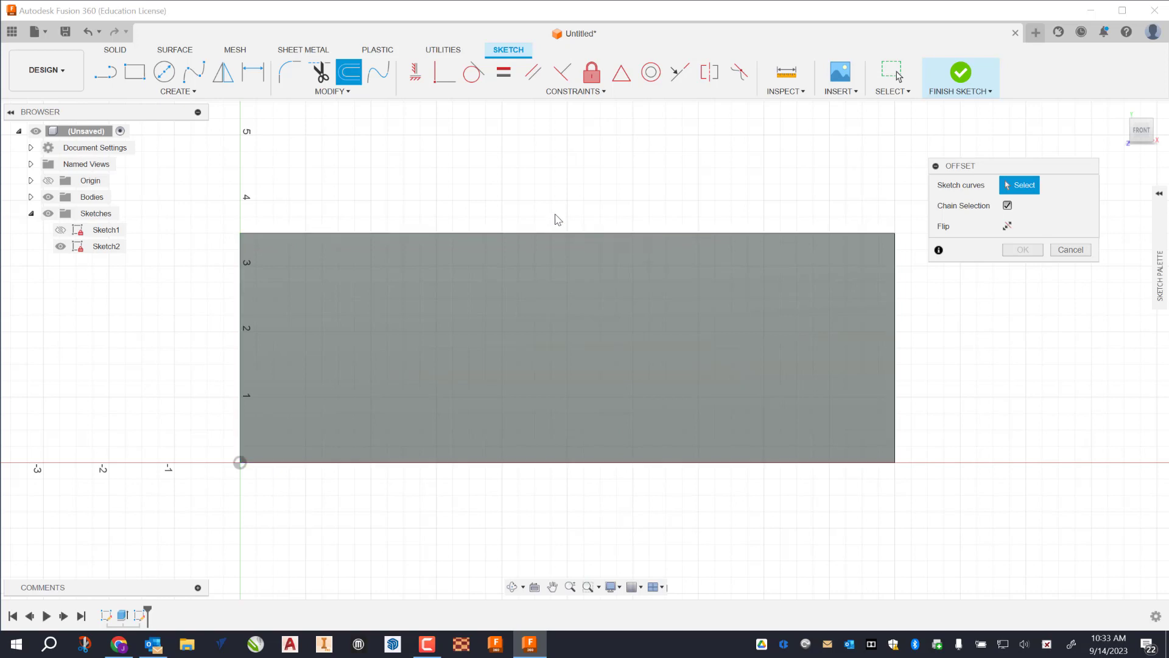
{"action": "left_click", "coordinate": [561, 235]}
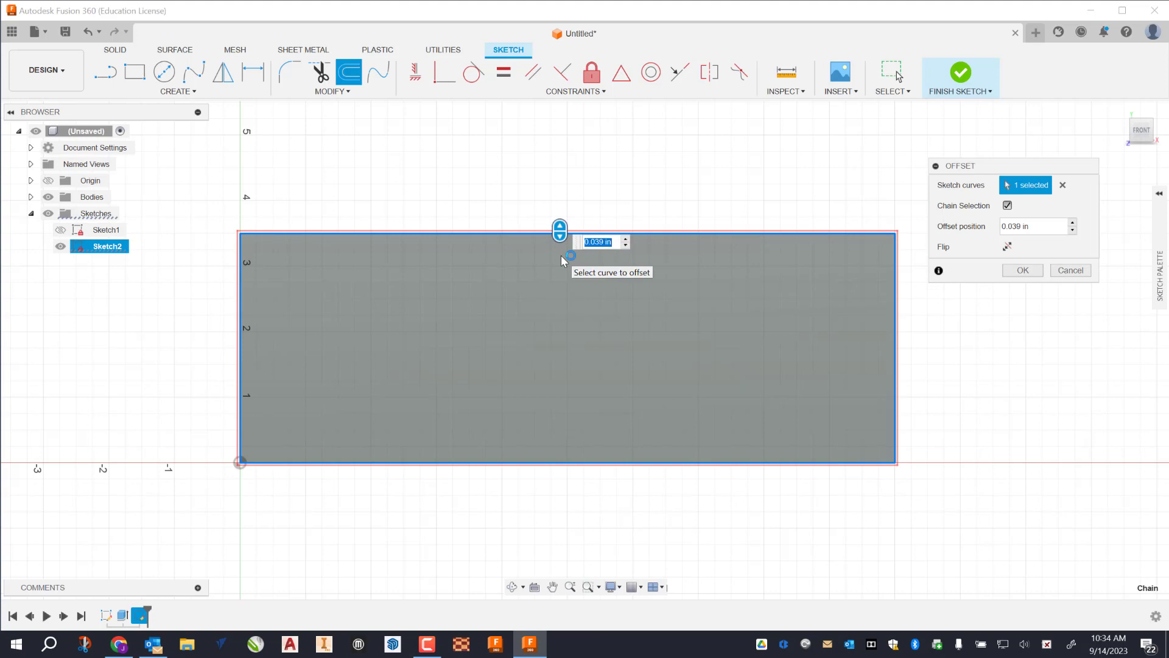
{"action": "left_click_drag", "start_coordinate": [1041, 225], "coordinate": [1003, 226]}
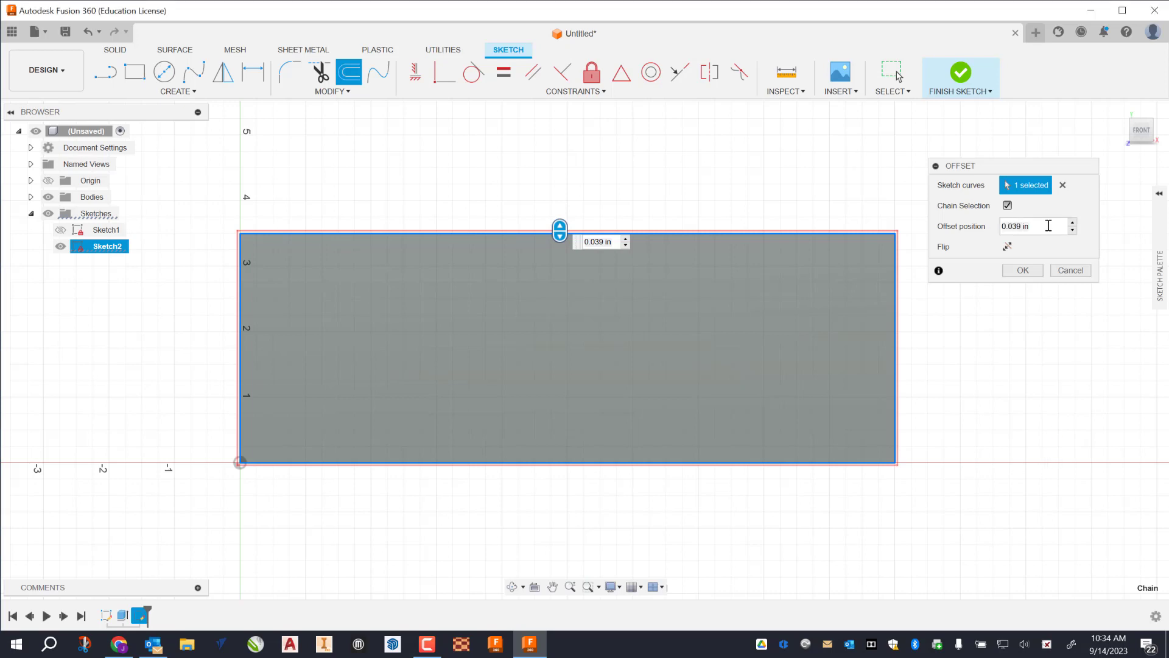
{"action": "left_click_drag", "start_coordinate": [1049, 226], "coordinate": [975, 226]}
{"action": "key", "text": "BackSpace"}
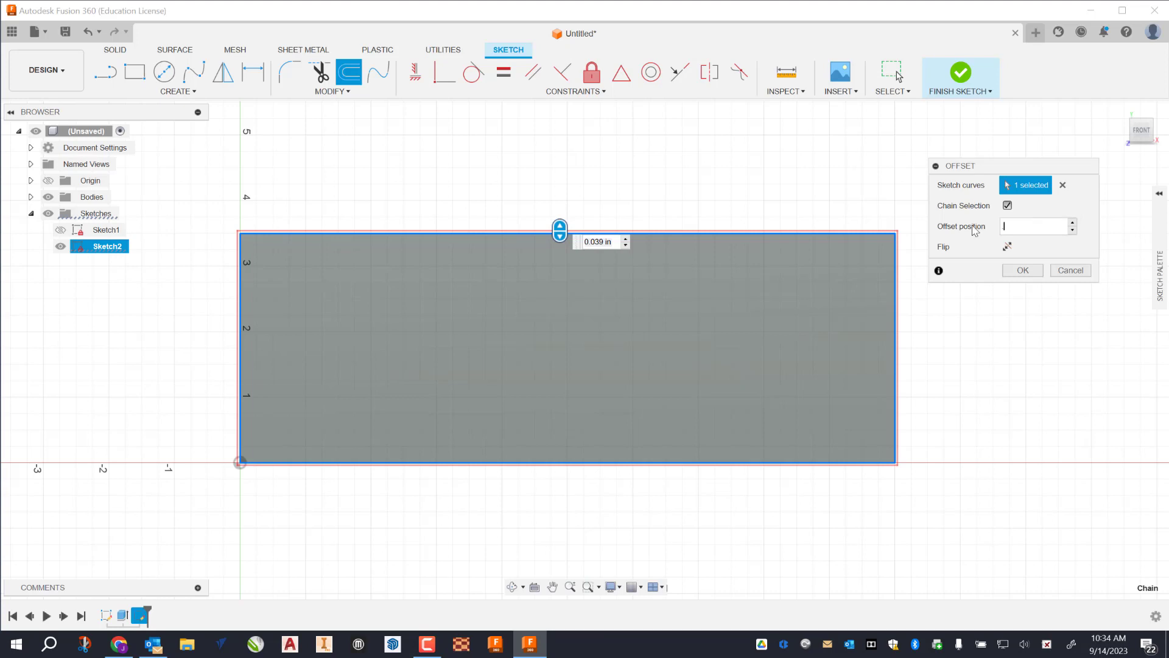
{"action": "type", "text": ".375"}
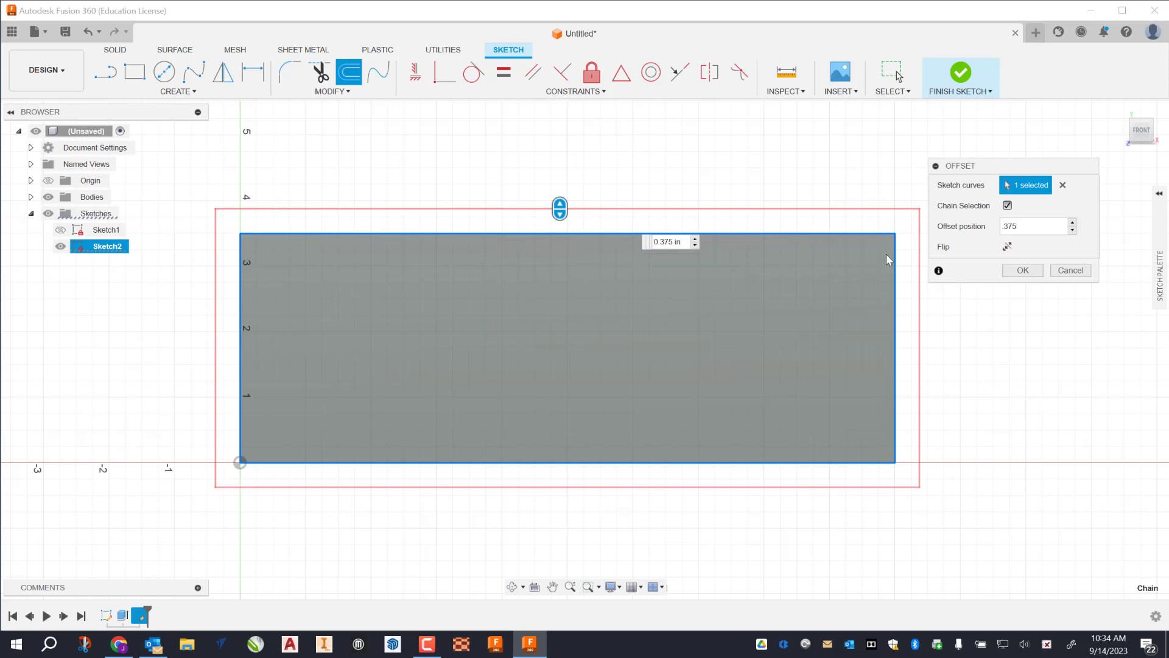
{"action": "left_click", "coordinate": [1008, 247]}
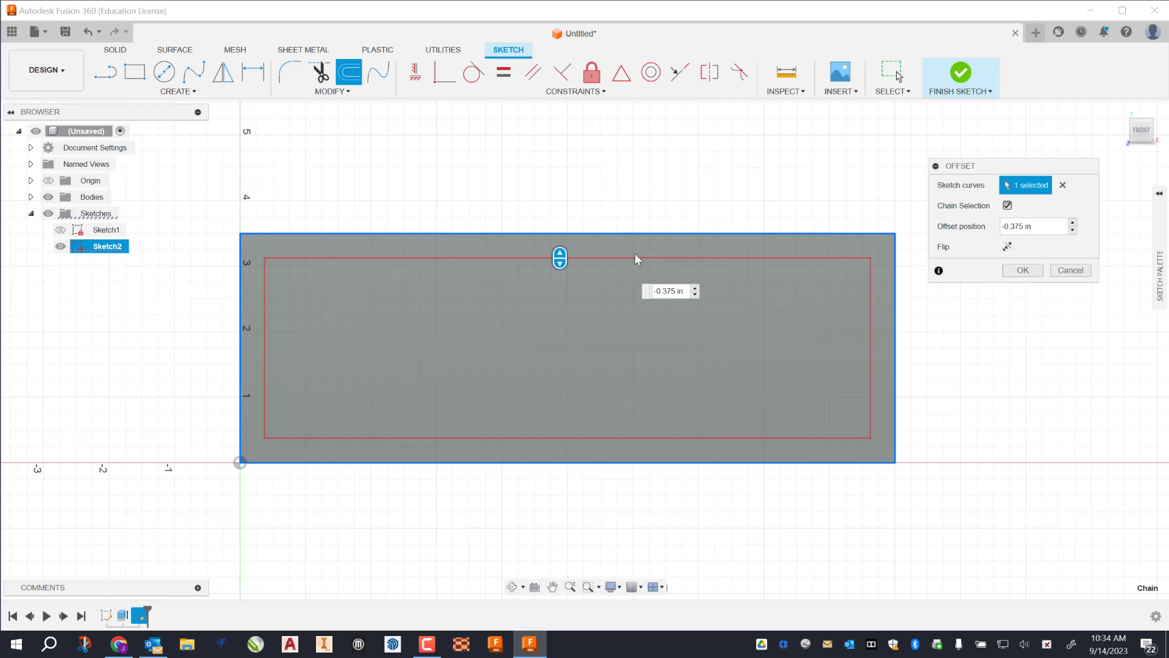
{"action": "left_click", "coordinate": [1023, 270]}
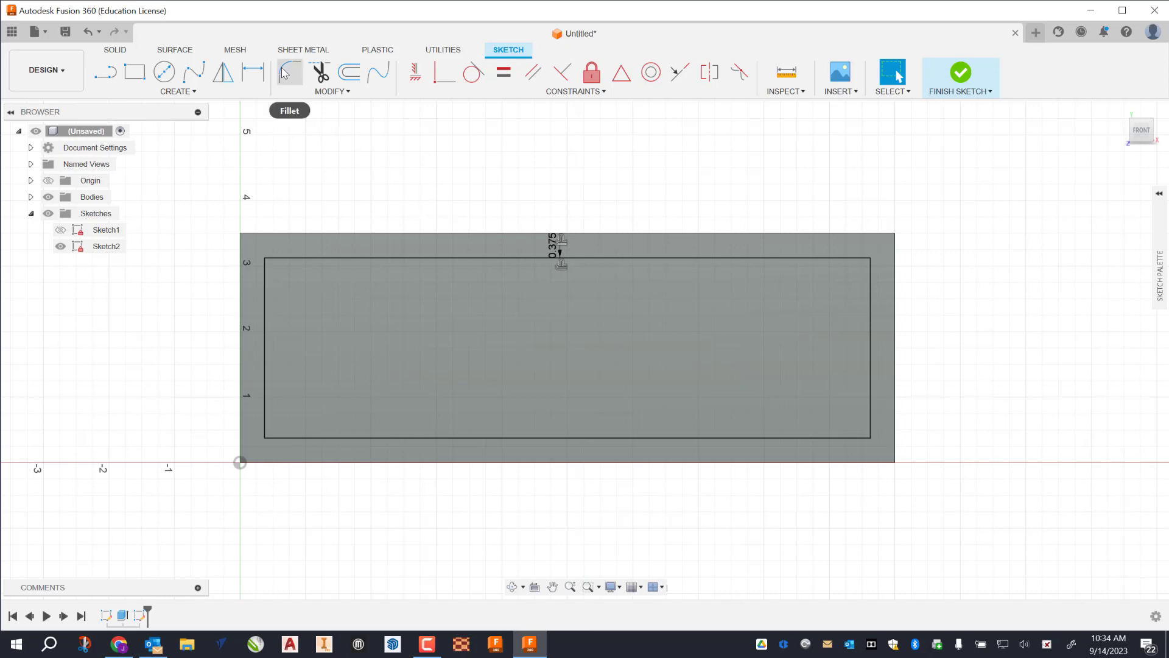
Fillet all four corners of the inner offset rectangle with a 0.375 in radius.
{"action": "left_click", "coordinate": [331, 93]}
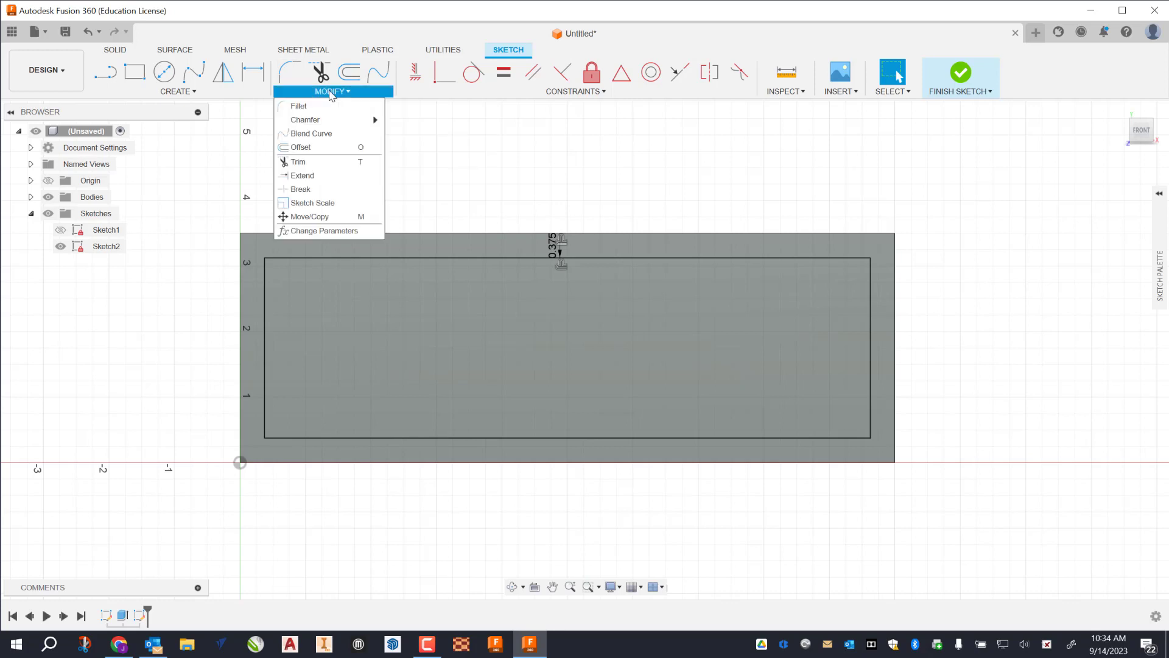
{"action": "left_click", "coordinate": [300, 107]}
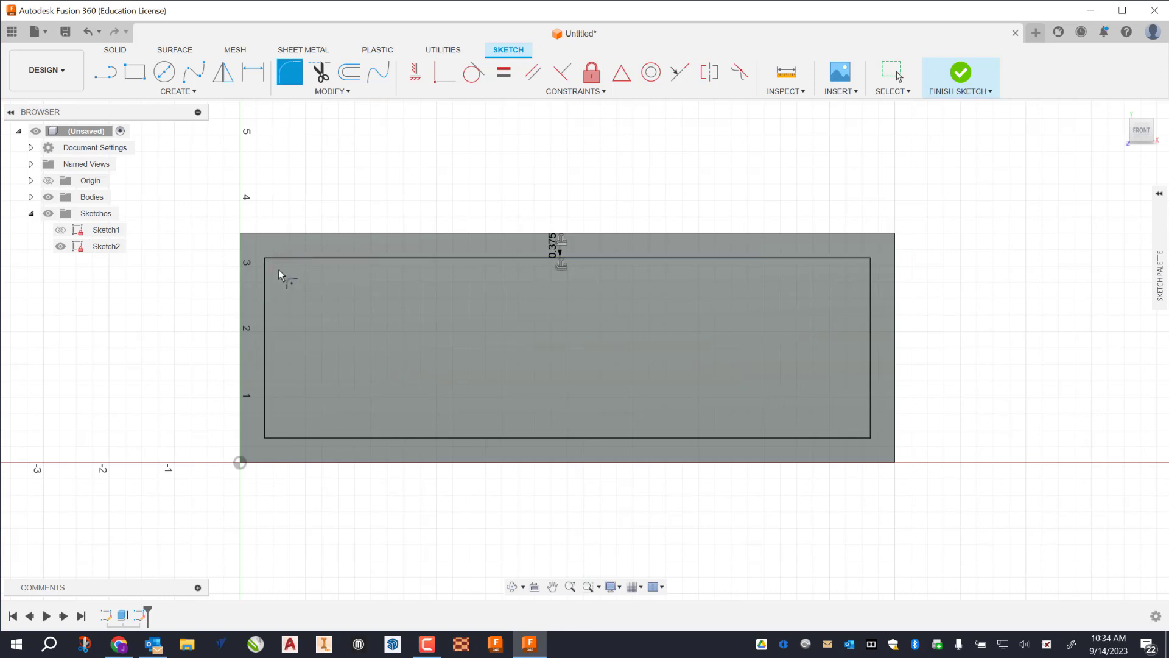
{"action": "left_click", "coordinate": [264, 259]}
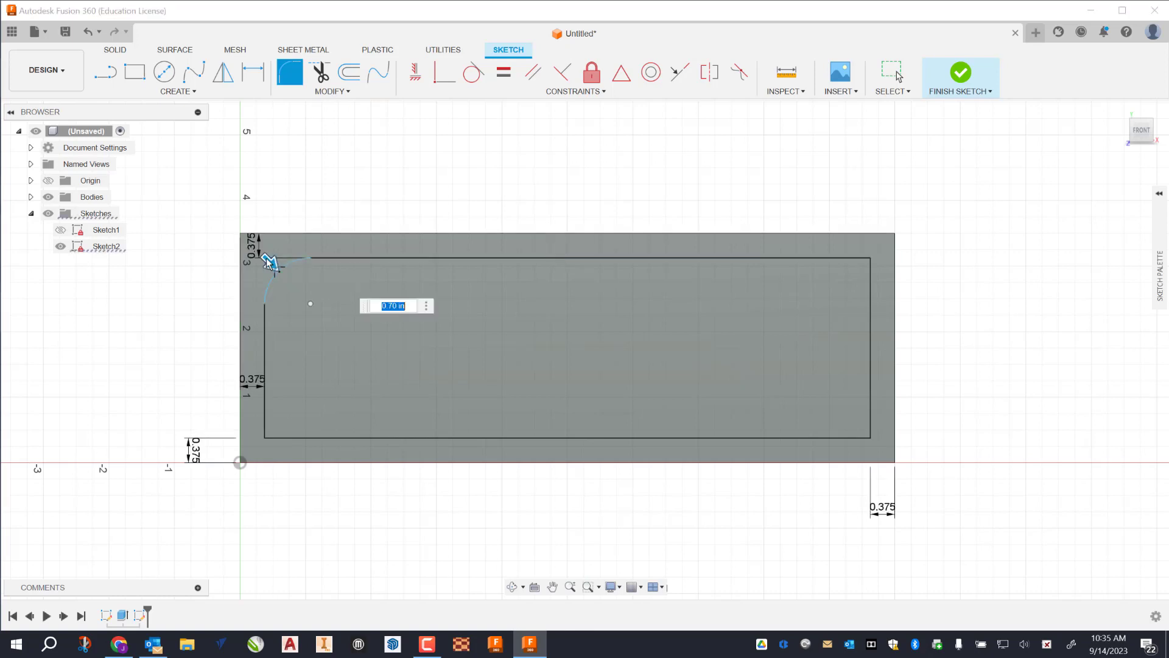
{"action": "left_click", "coordinate": [265, 438]}
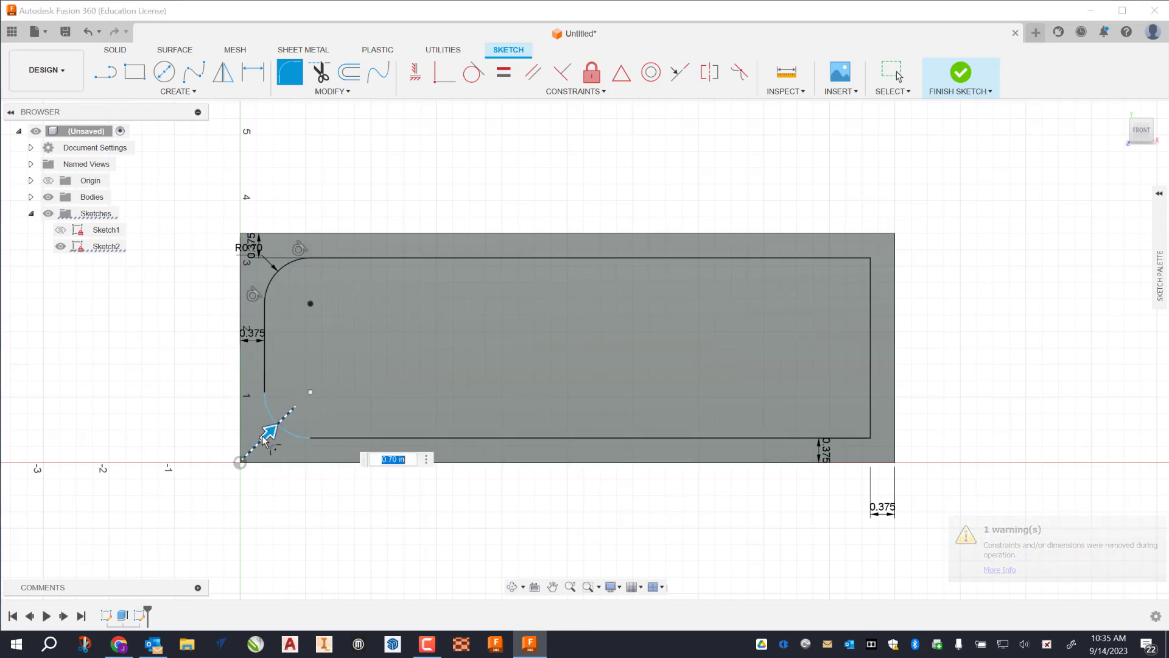
{"action": "left_click", "coordinate": [871, 436]}
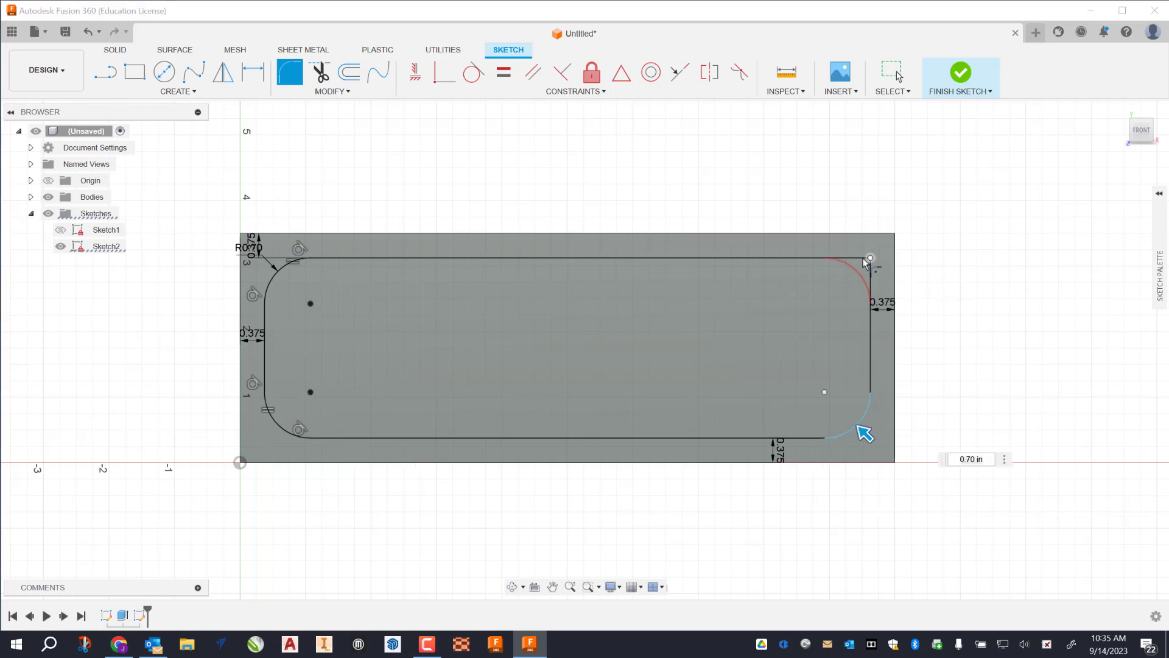
{"action": "left_click", "coordinate": [871, 257]}
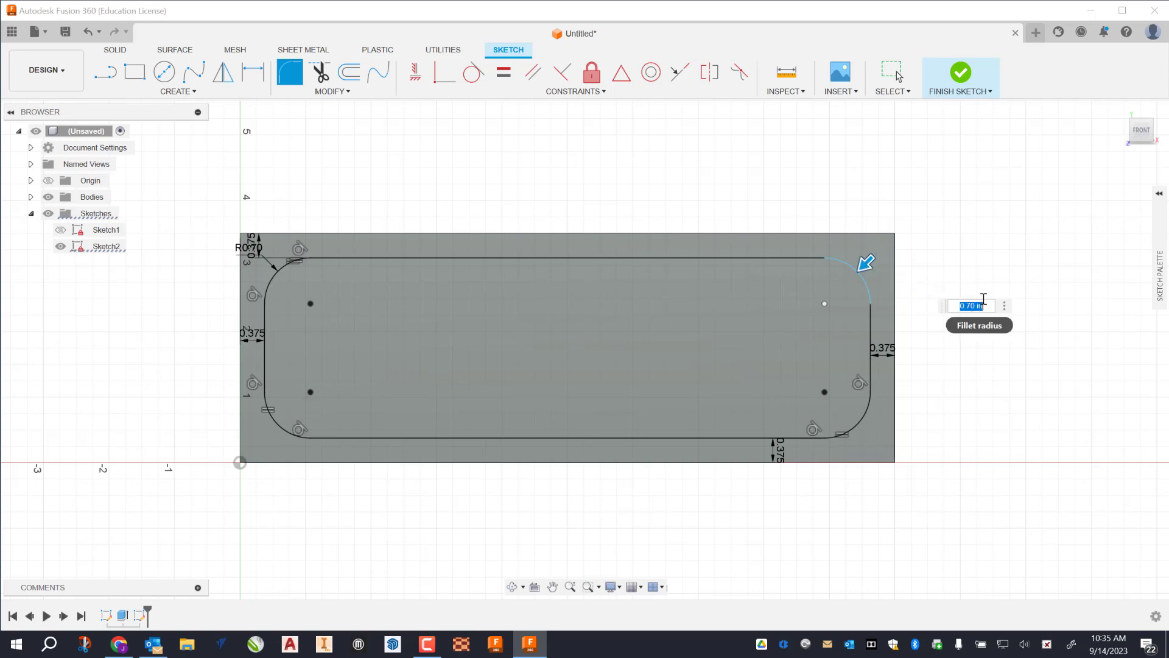
{"action": "key", "text": "BackSpace"}
{"action": "type", "text": ".375"}
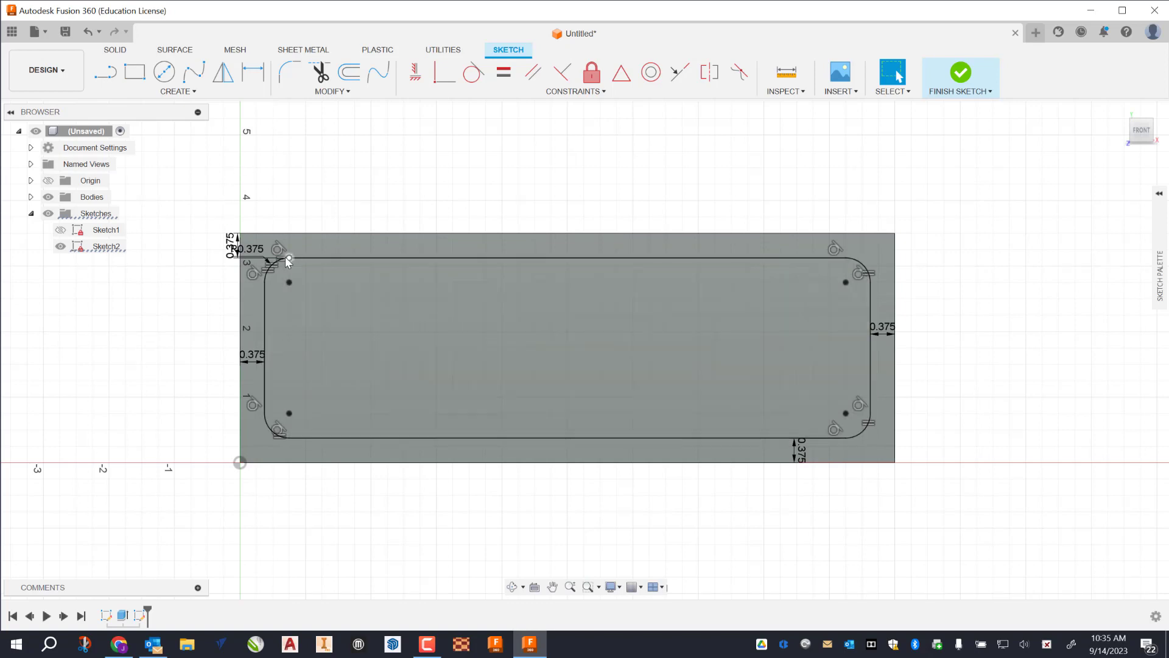
{"action": "left_click", "coordinate": [287, 258]}
Save the design, naming it with the owner's name followed by "P0 Nameplate 1".
{"action": "left_click", "coordinate": [65, 31]}
{"action": "type", "text": "j.fonte P"}
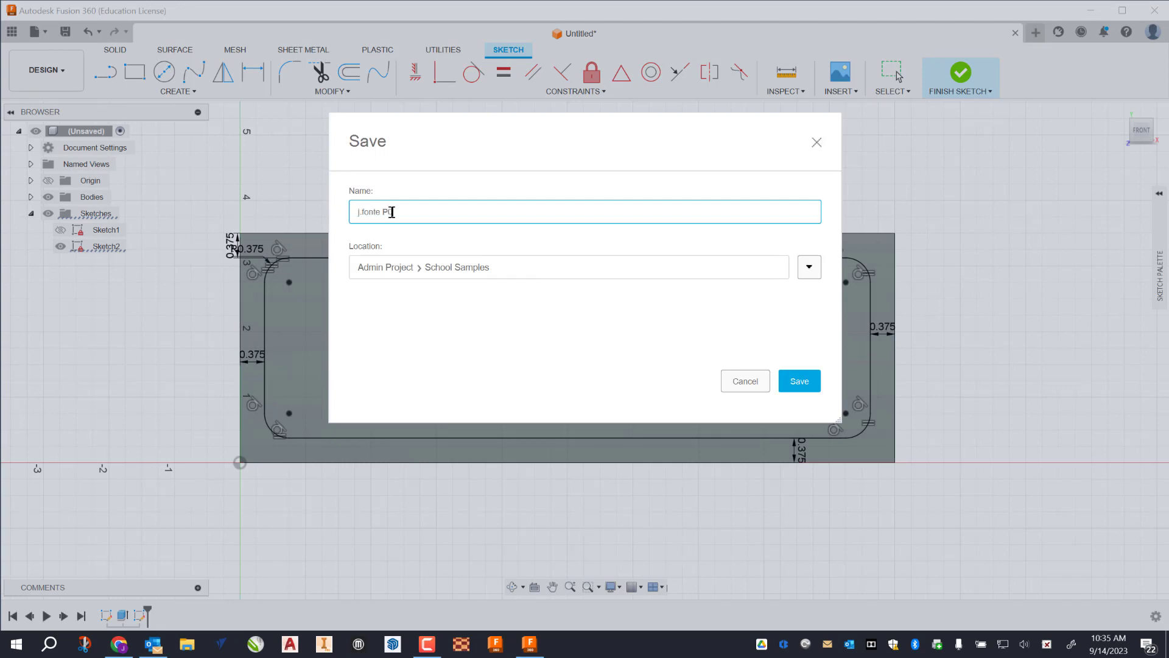
{"action": "type", "text": "1 Nameplate 1"}
{"action": "key", "text": "Return"}
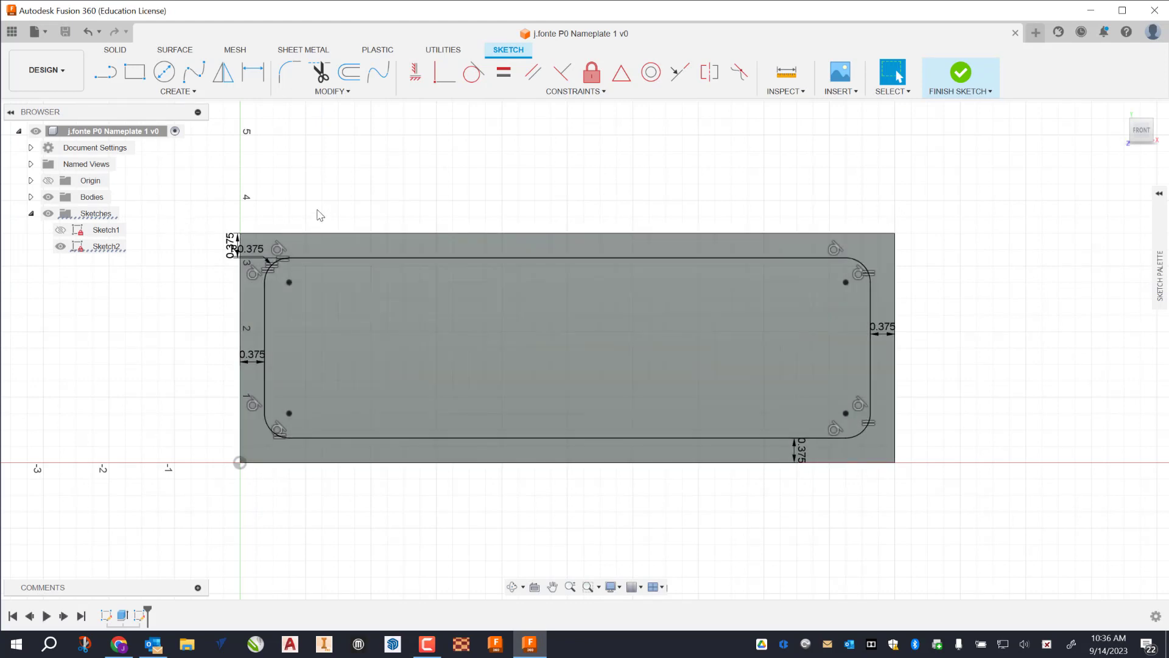
Hide the dimensions and constraints in the sketch display.
{"action": "middle_click_drag", "start_coordinate": [318, 209], "coordinate": [312, 213]}
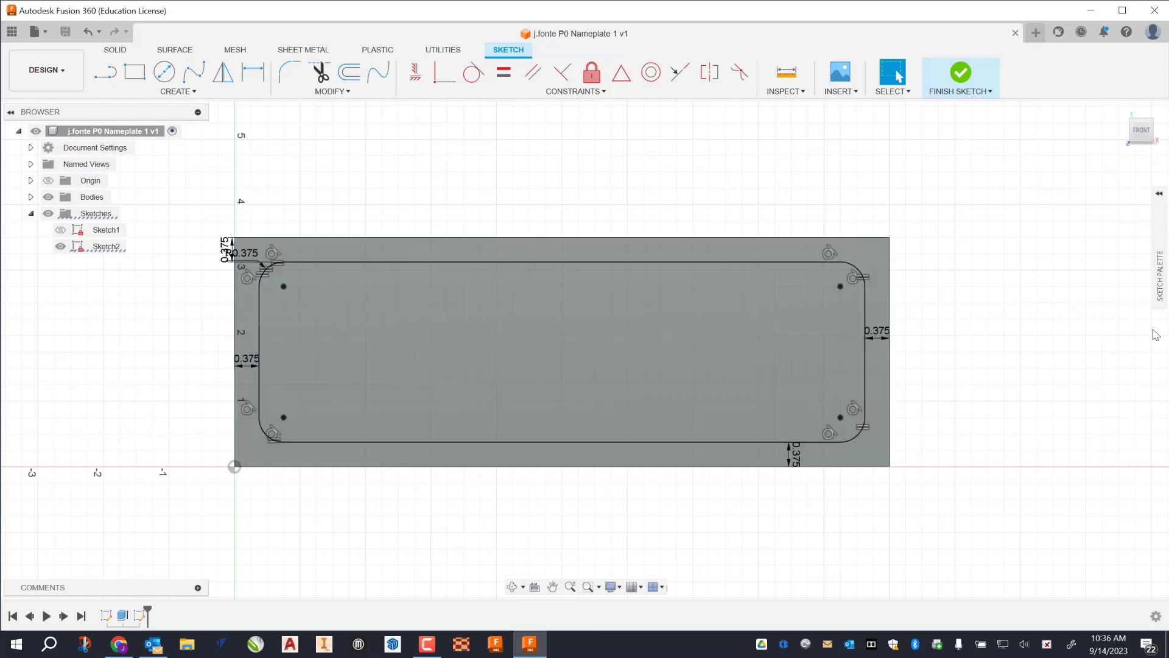
{"action": "left_click", "coordinate": [1160, 195]}
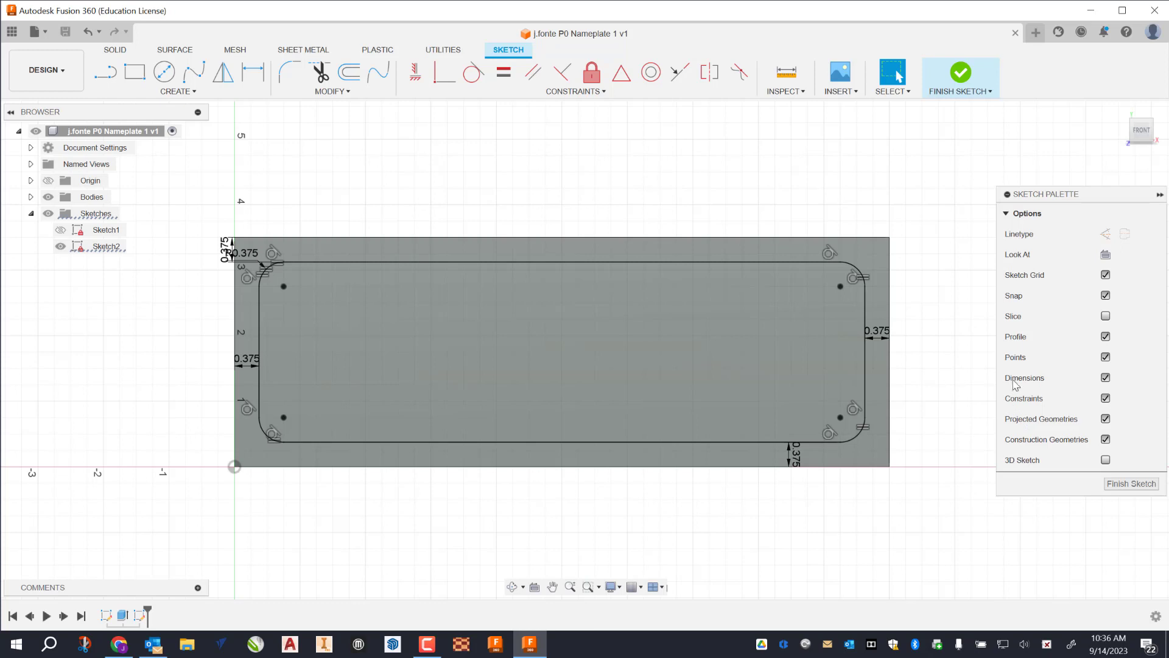
{"action": "left_click", "coordinate": [1105, 379]}
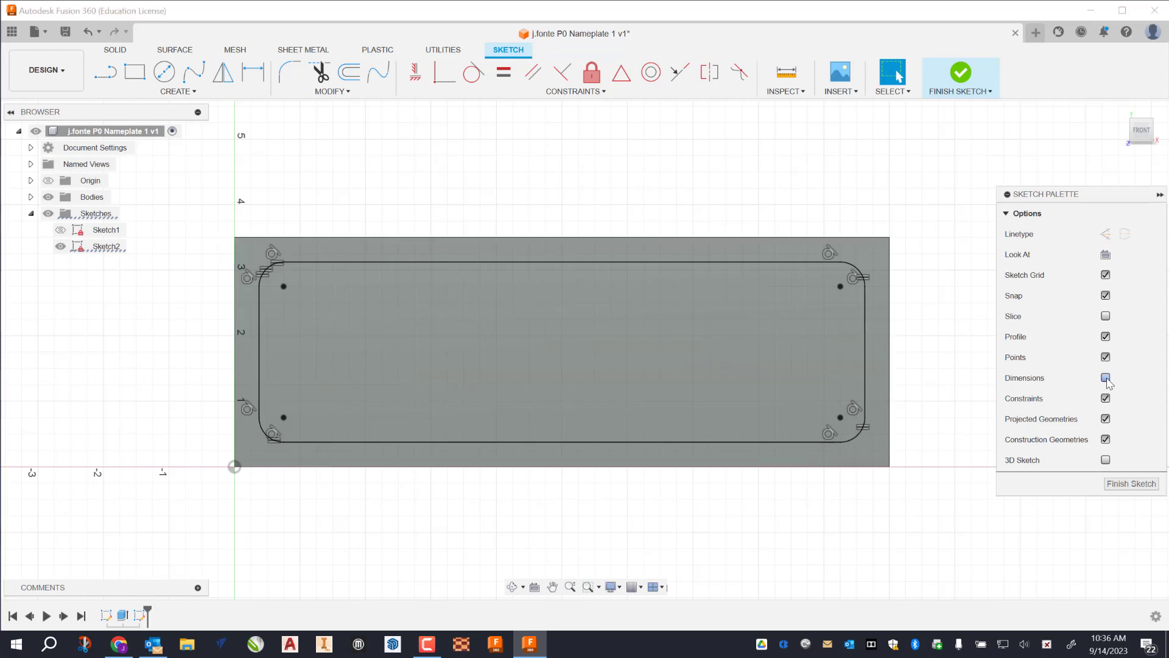
{"action": "left_click", "coordinate": [1105, 398]}
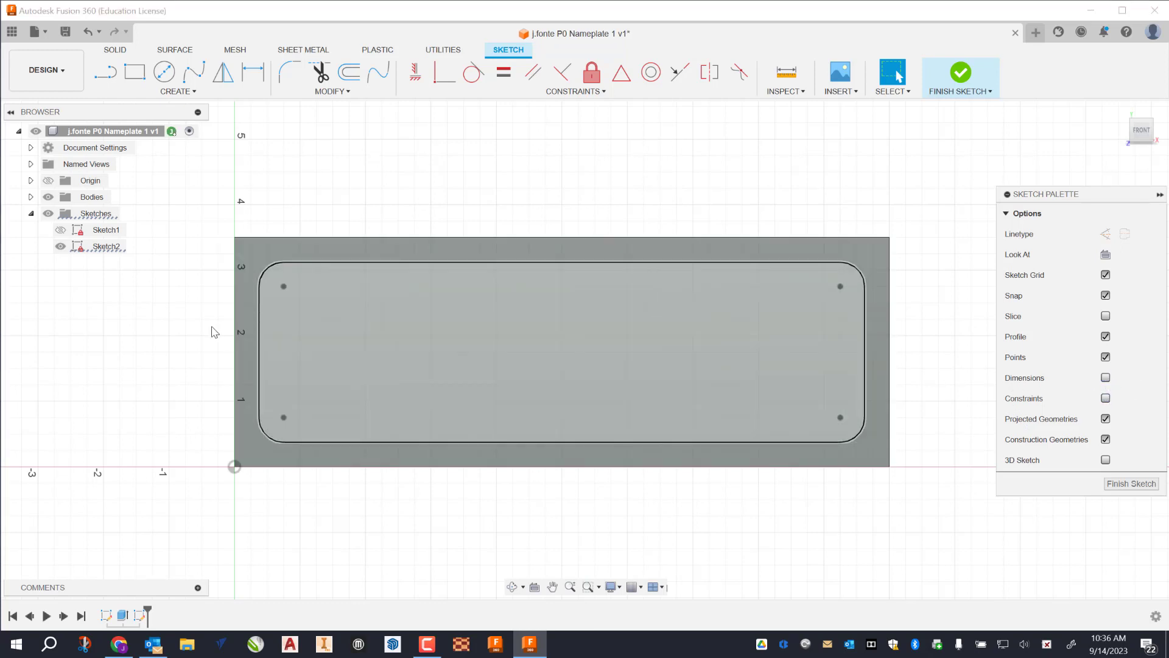
{"action": "left_click", "coordinate": [1159, 195]}
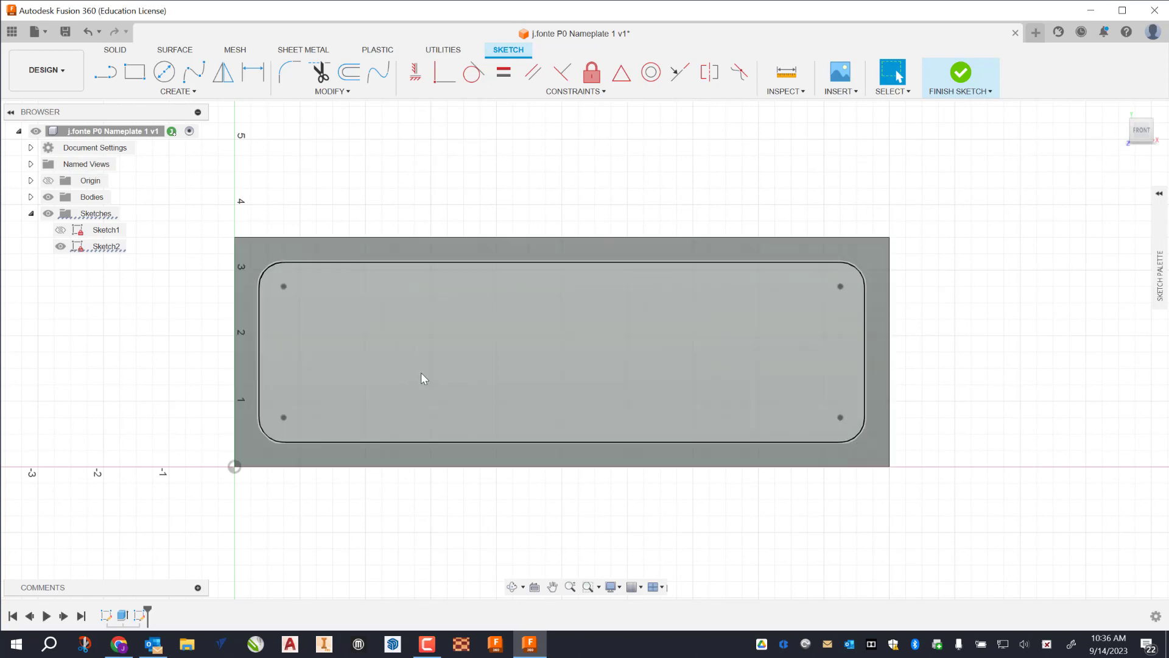
Place a sketch text frame spanning the whole plate face, from its upper-left to its lower-right corner.
{"action": "left_click", "coordinate": [183, 92]}
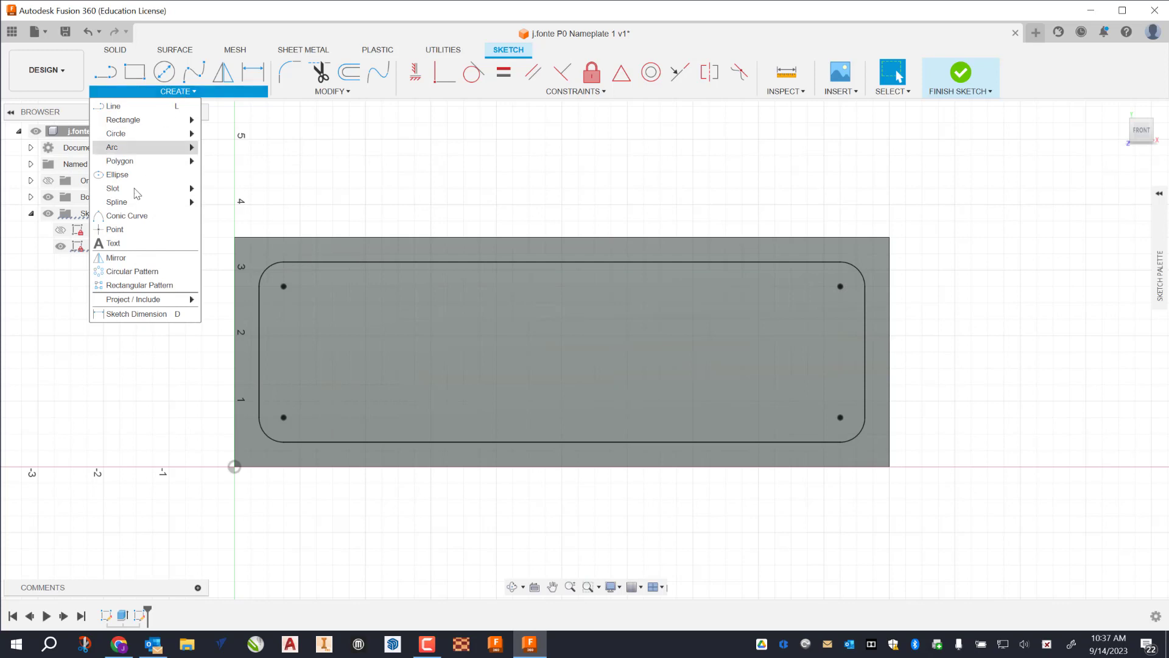
{"action": "left_click", "coordinate": [119, 245]}
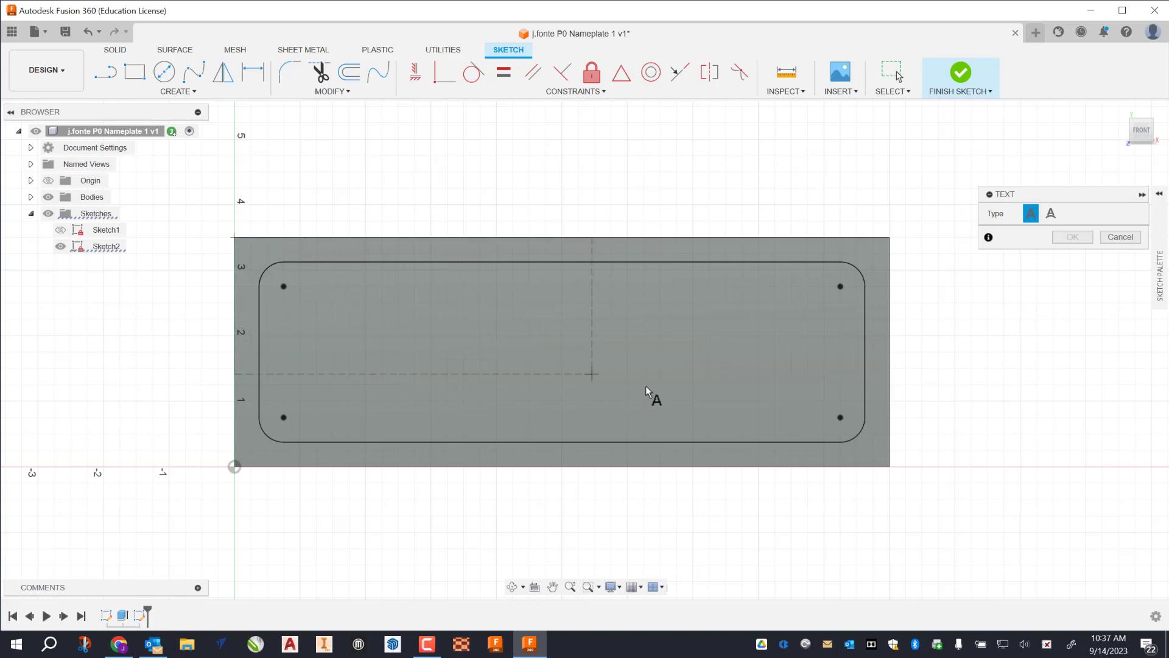
{"action": "left_click", "coordinate": [889, 467]}
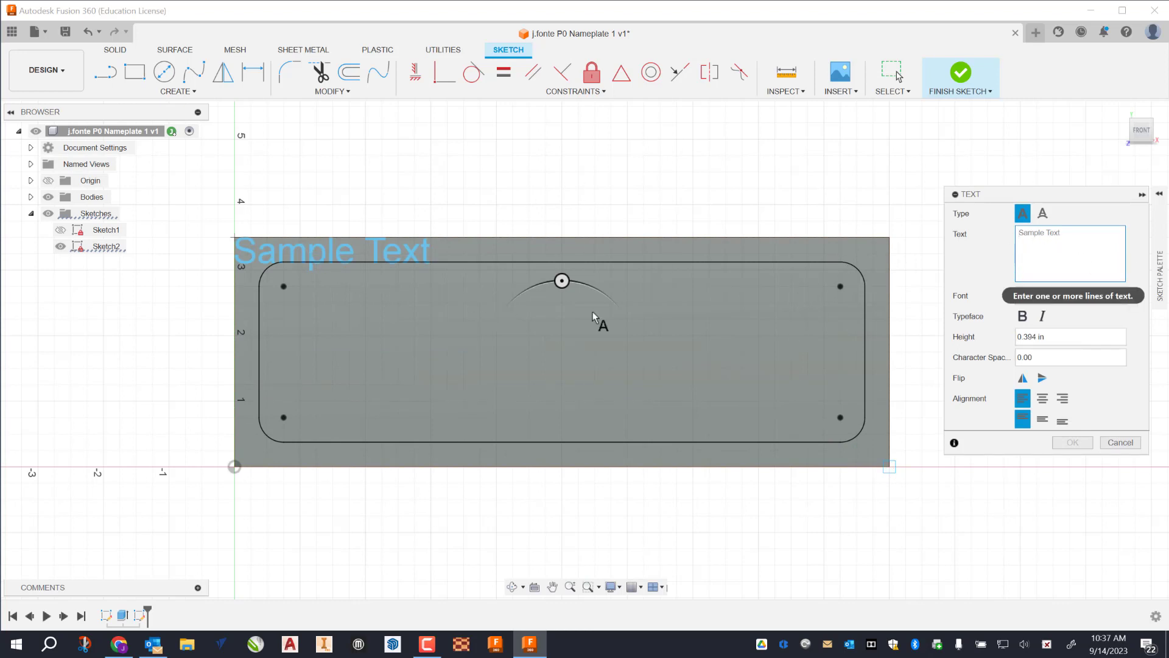
Enter the owner's surname in capitals as the sketch text.
{"action": "left_click_drag", "start_coordinate": [1063, 193], "coordinate": [1032, 167]}
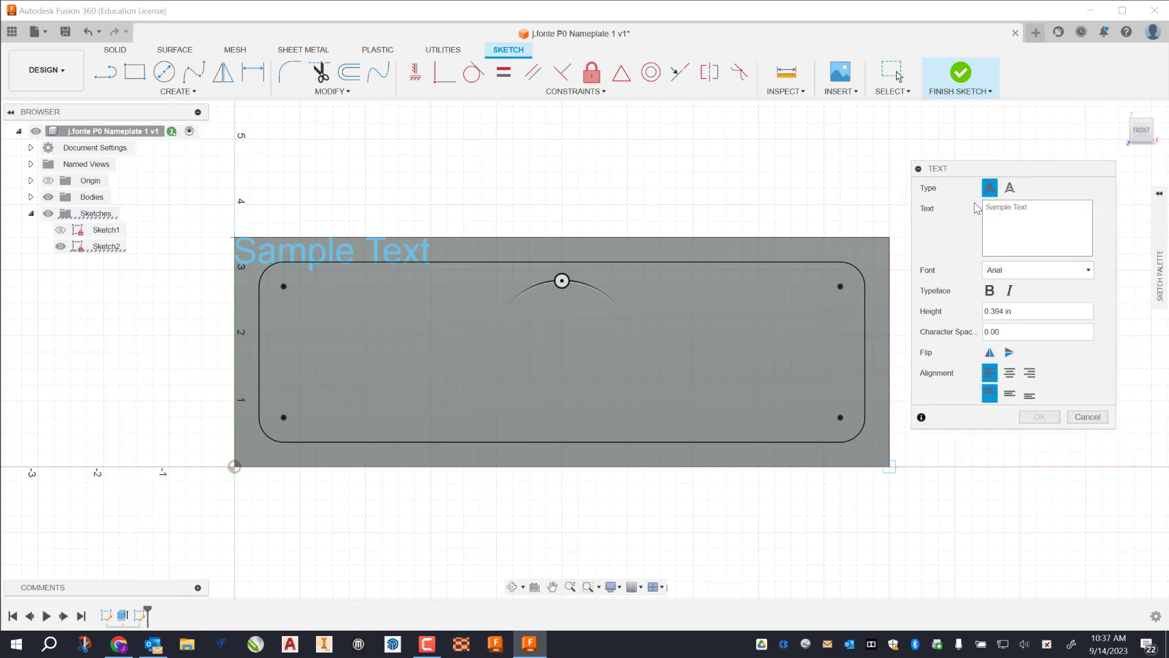
{"action": "left_click", "coordinate": [1022, 207]}
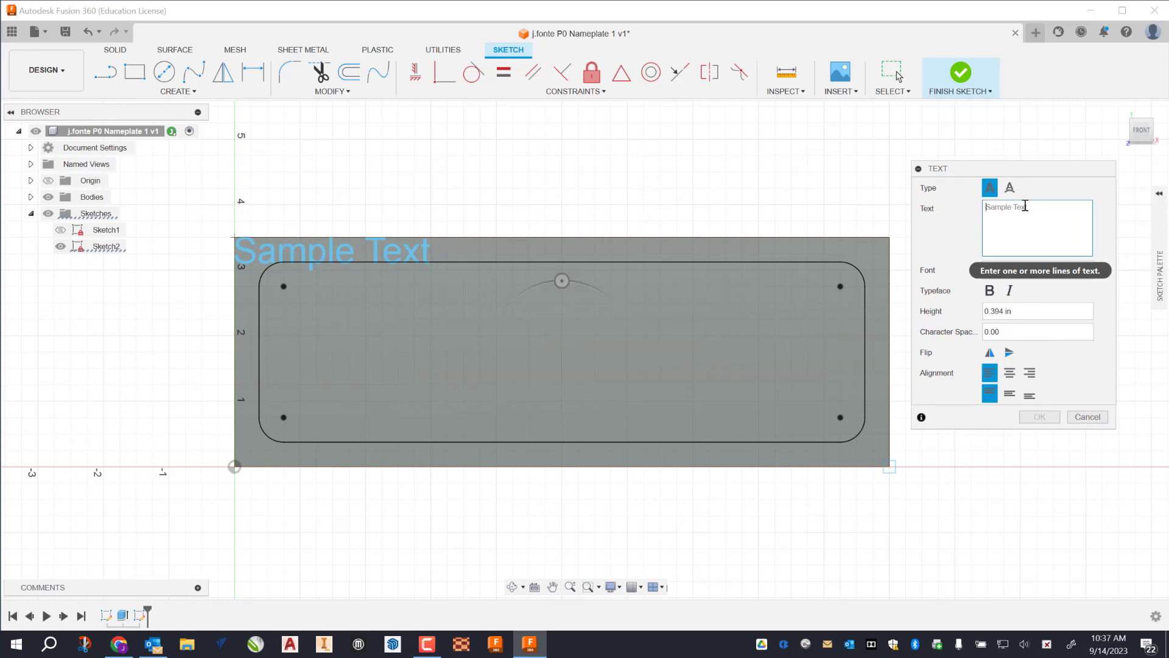
{"action": "type", "text": "FONTE"}
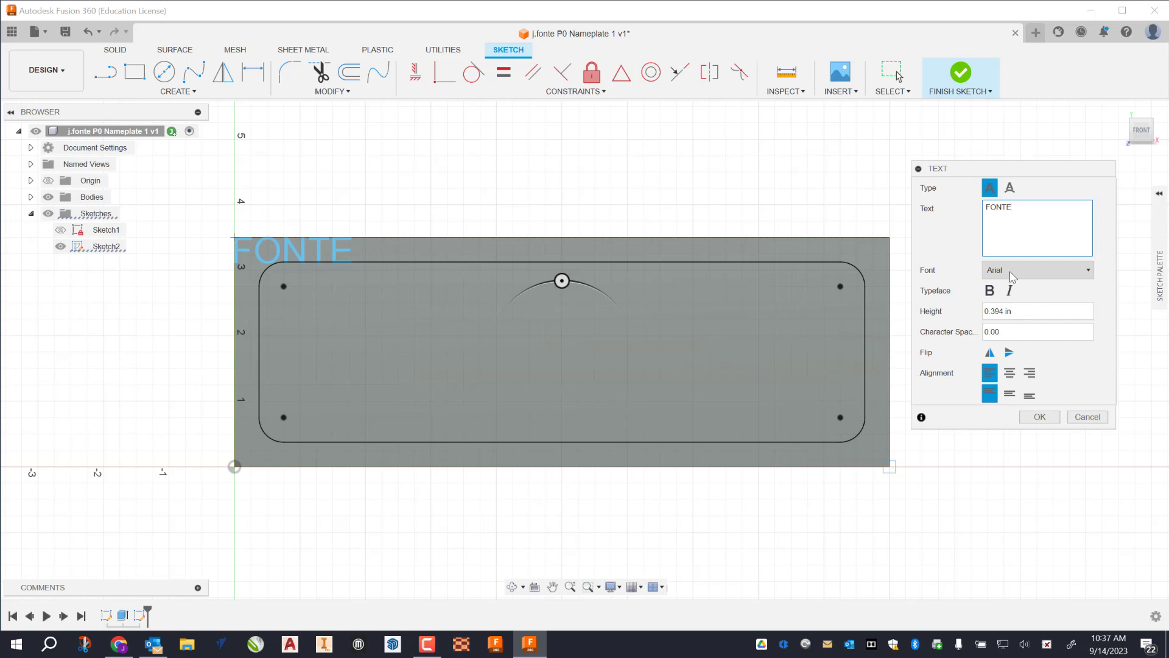
Try the Broadway font on the sketch text.
{"action": "left_click", "coordinate": [1012, 272]}
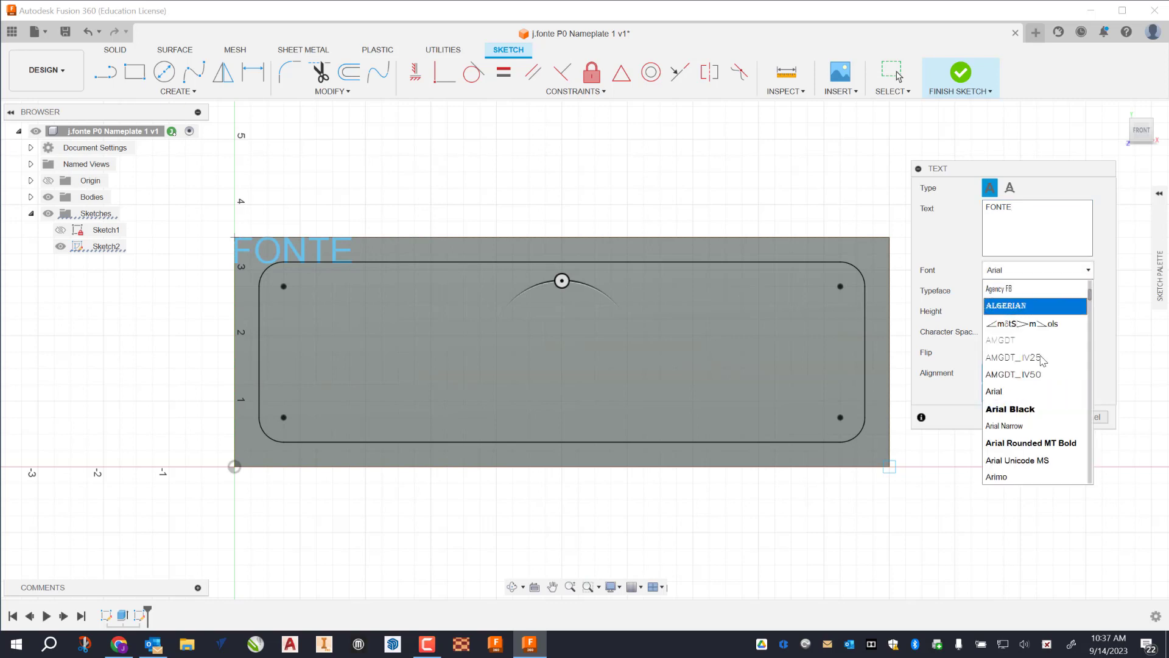
{"action": "scroll", "coordinate": [1032, 420], "scroll_direction": "down", "scroll_amount": 8}
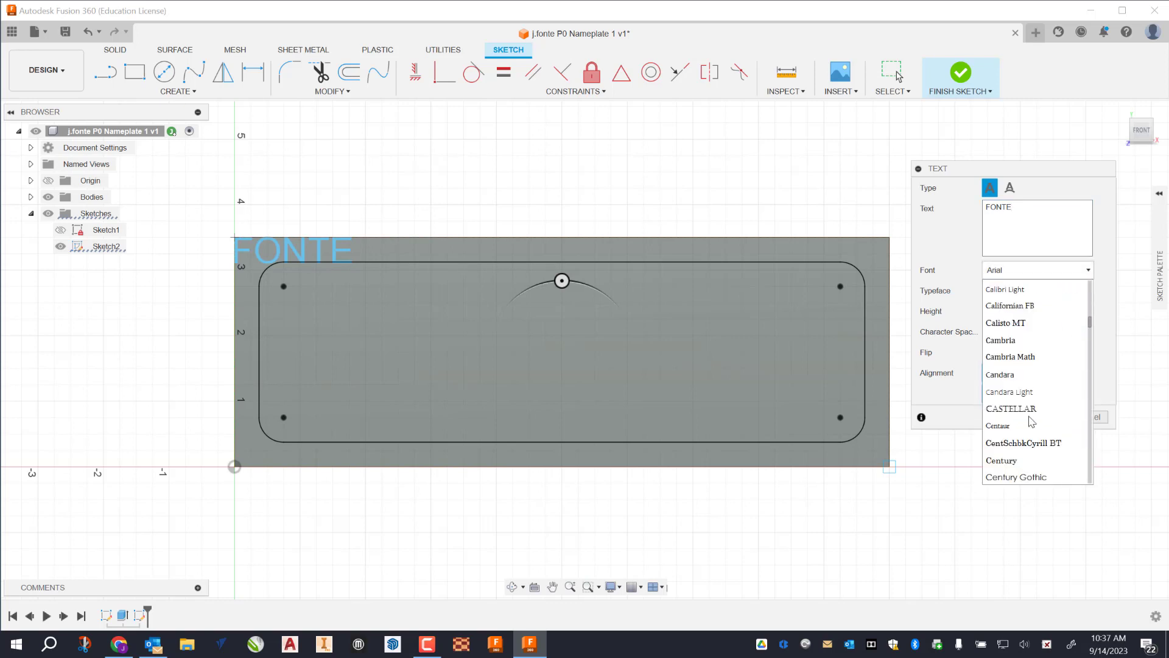
{"action": "scroll", "coordinate": [1032, 421], "scroll_direction": "up", "scroll_amount": 3}
{"action": "left_click", "coordinate": [1013, 358]}
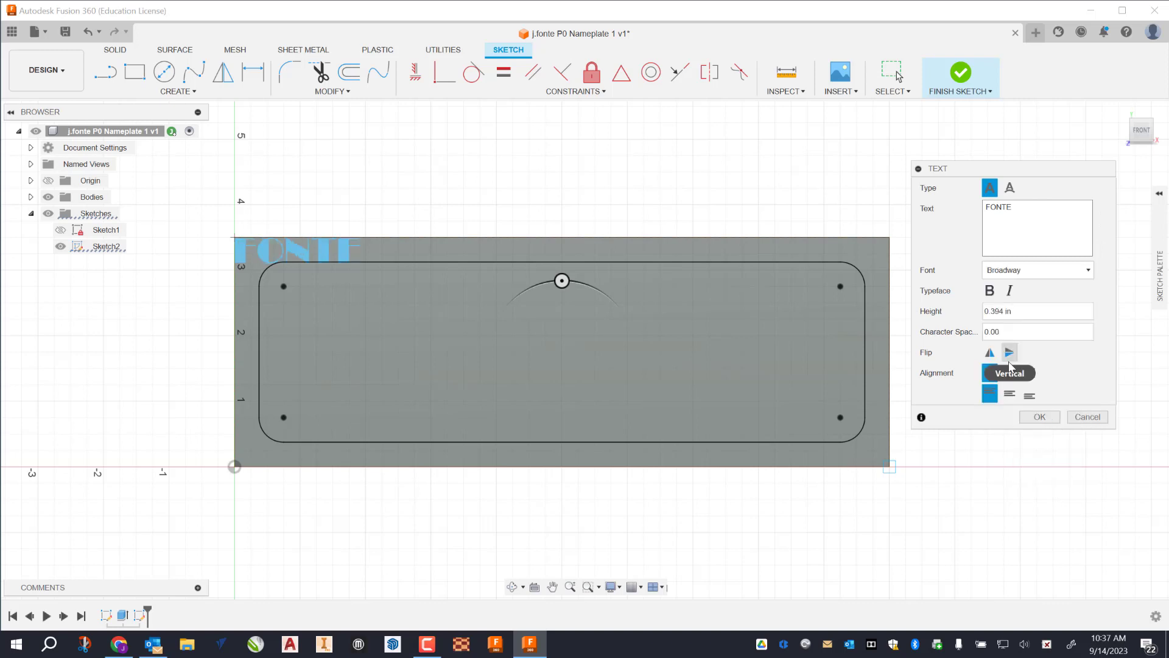
Set the text font to Century751 No2 BT and centre the text horizontally and vertically in its frame.
{"action": "left_click", "coordinate": [1037, 269]}
{"action": "scroll", "coordinate": [1031, 372], "scroll_direction": "down", "scroll_amount": 4}
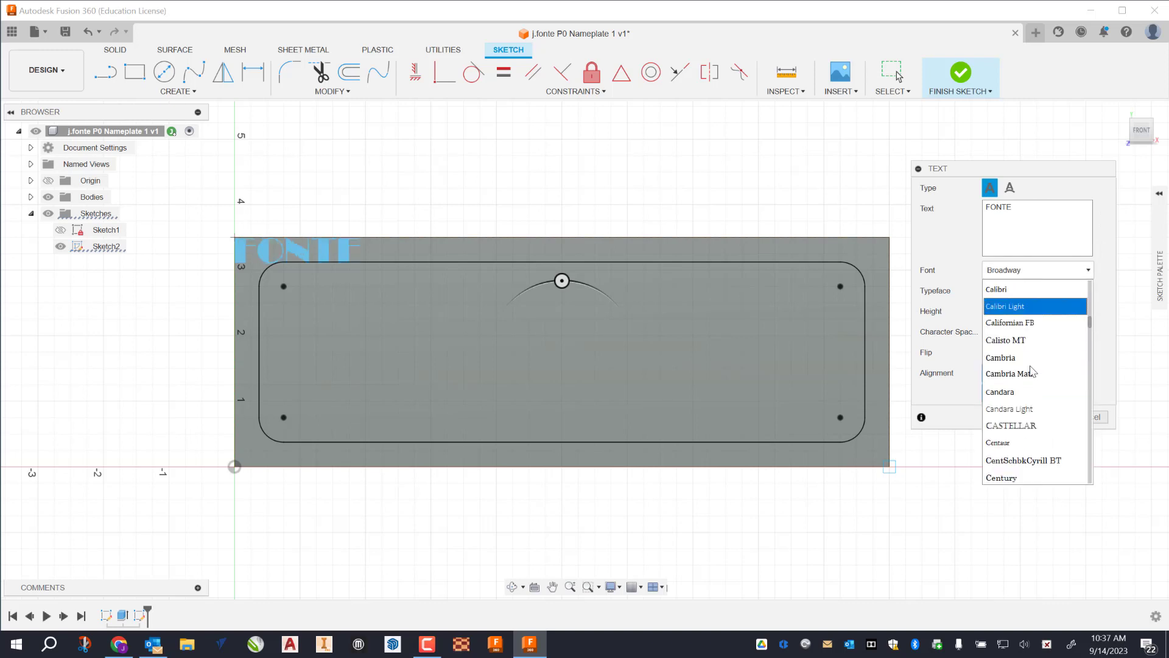
{"action": "scroll", "coordinate": [1032, 389], "scroll_direction": "down", "scroll_amount": 4}
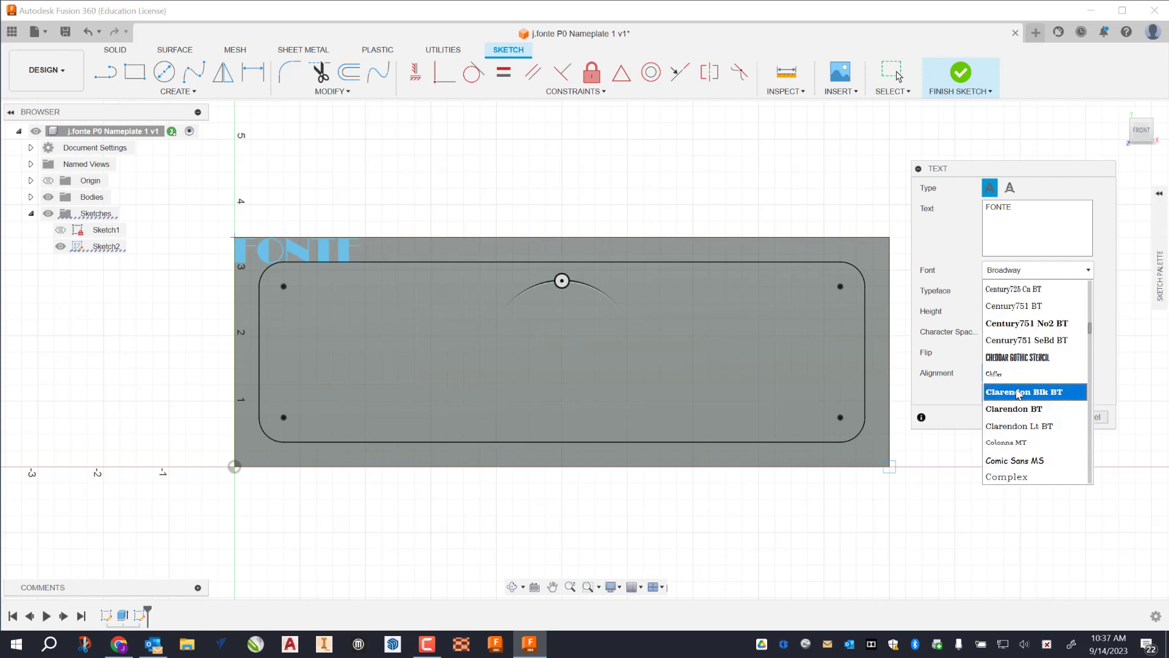
{"action": "left_click", "coordinate": [999, 323]}
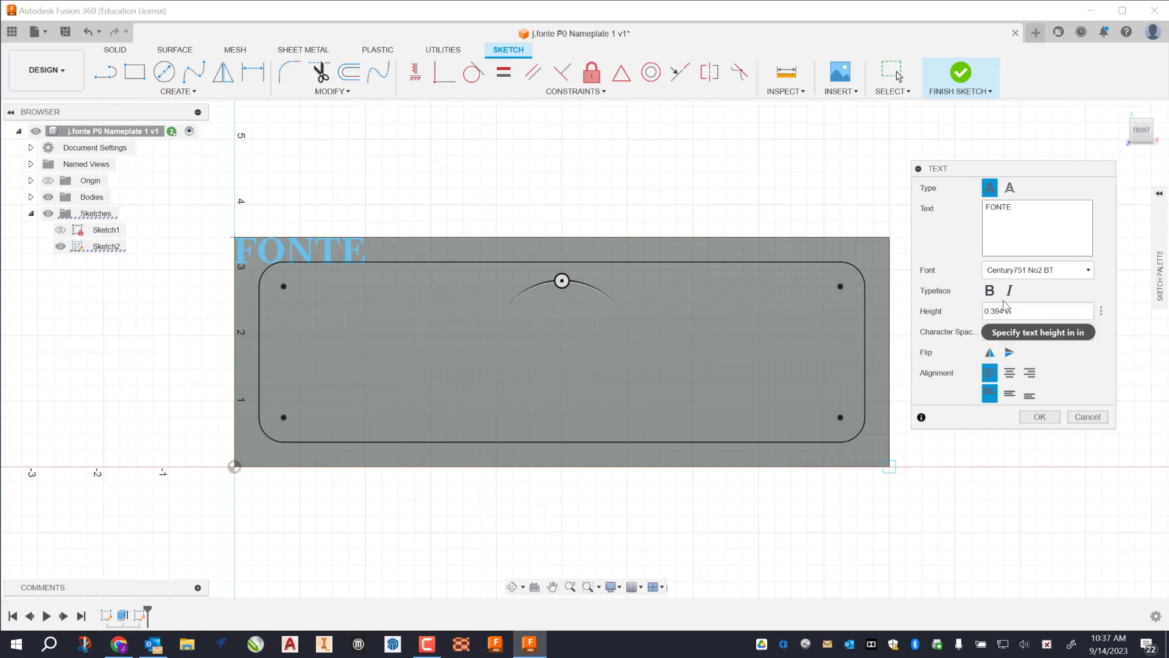
{"action": "left_click", "coordinate": [1014, 374]}
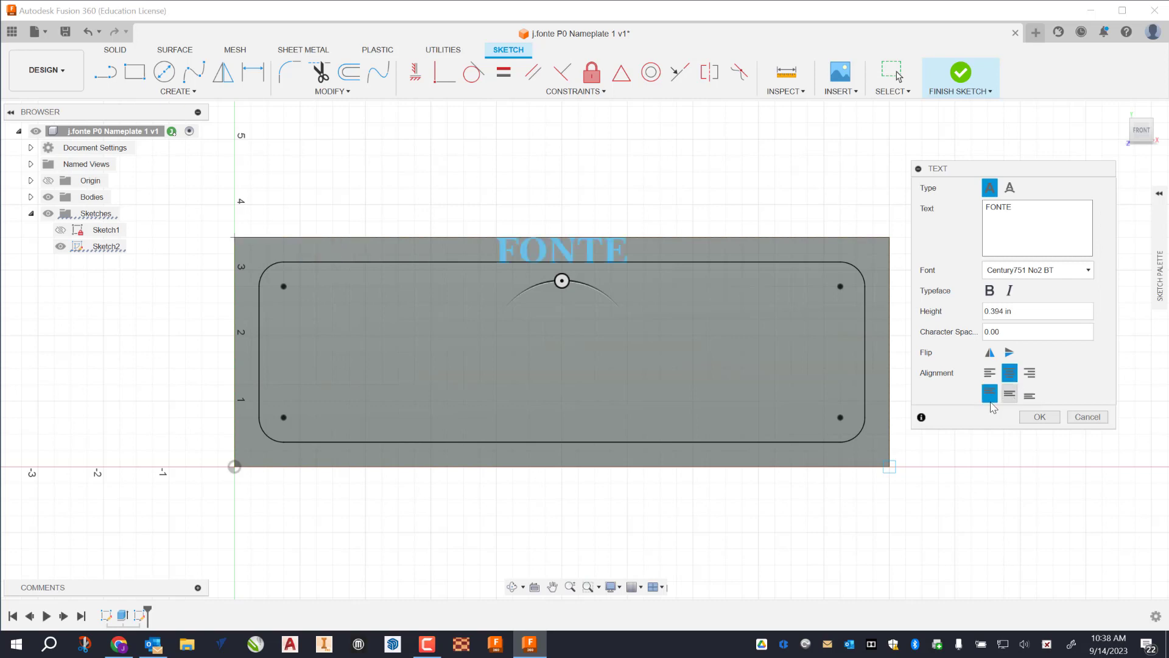
{"action": "left_click", "coordinate": [1010, 394]}
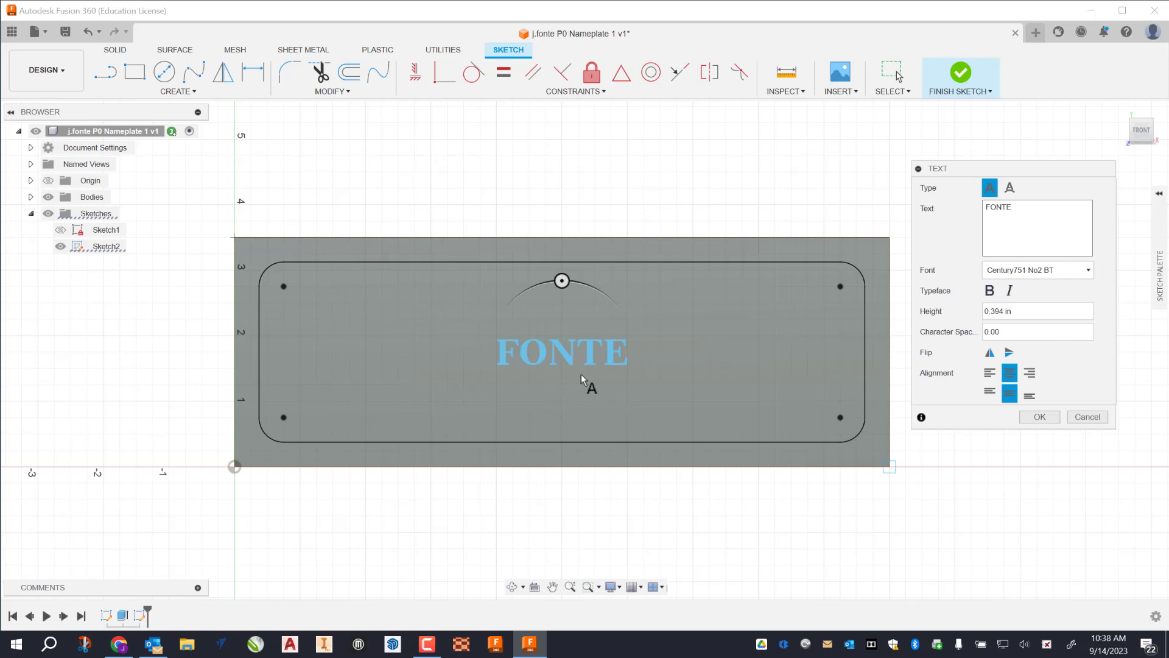
Make the sketch text bold and set its height to 1.5 in.
{"action": "left_click", "coordinate": [991, 291]}
{"action": "left_click", "coordinate": [992, 294]}
{"action": "left_click", "coordinate": [986, 288]}
{"action": "left_click_drag", "start_coordinate": [1022, 311], "coordinate": [978, 314]}
{"action": "type", "text": "2"}
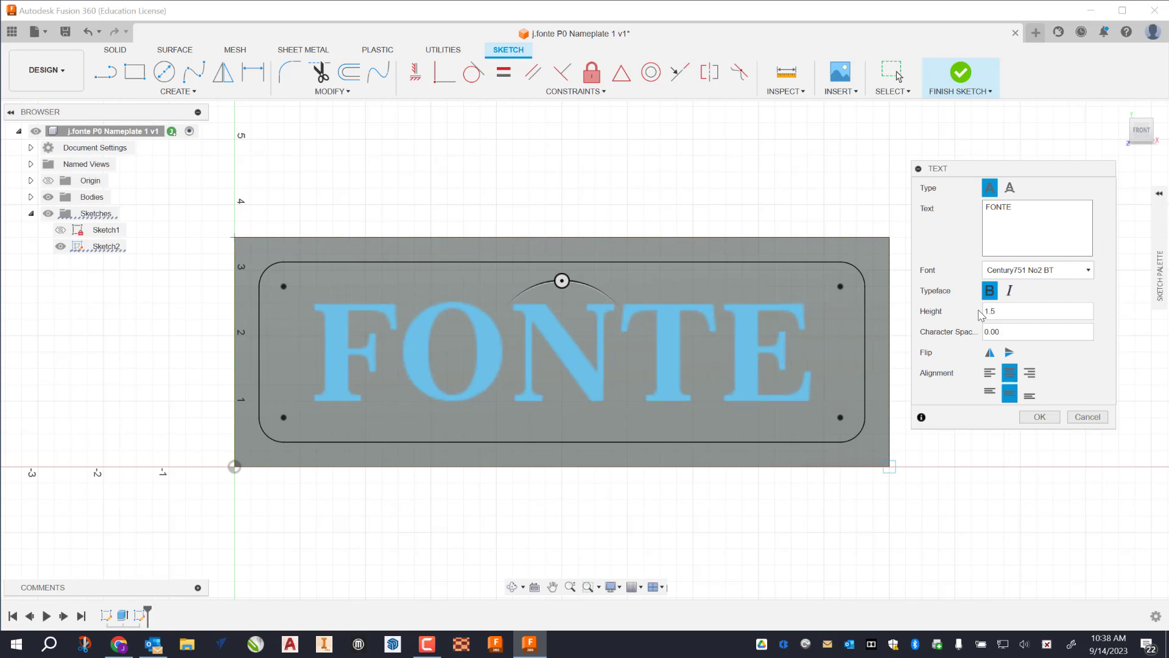
Try the bold and italic typeface options on the sketch text, switching italic back off.
{"action": "left_click", "coordinate": [991, 291]}
{"action": "left_click", "coordinate": [989, 291]}
{"action": "left_click", "coordinate": [1009, 291]}
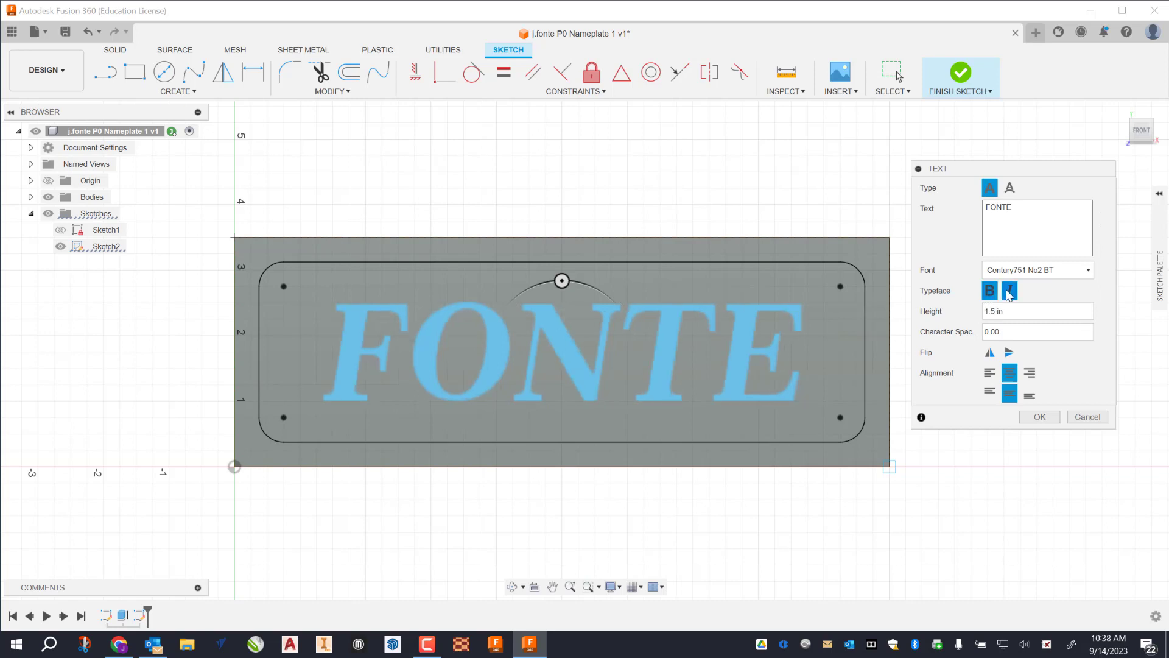
{"action": "left_click", "coordinate": [1009, 293]}
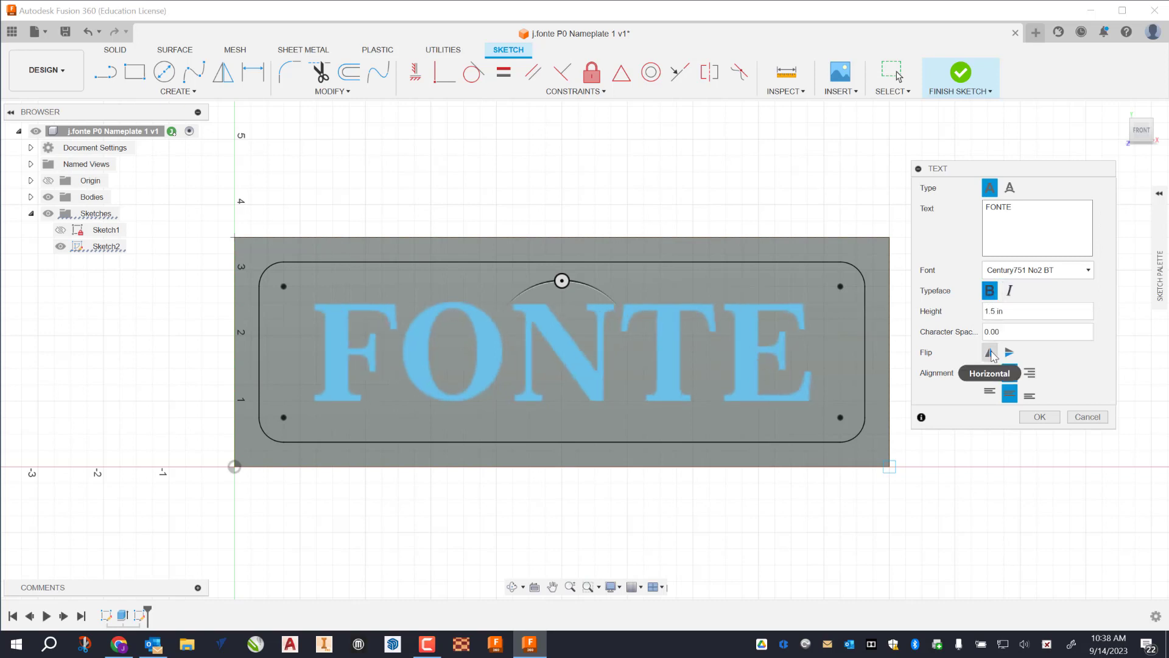
Set the character spacing to 15 and place the text rotated by 5 degrees.
{"action": "left_click_drag", "start_coordinate": [999, 333], "coordinate": [971, 336]}
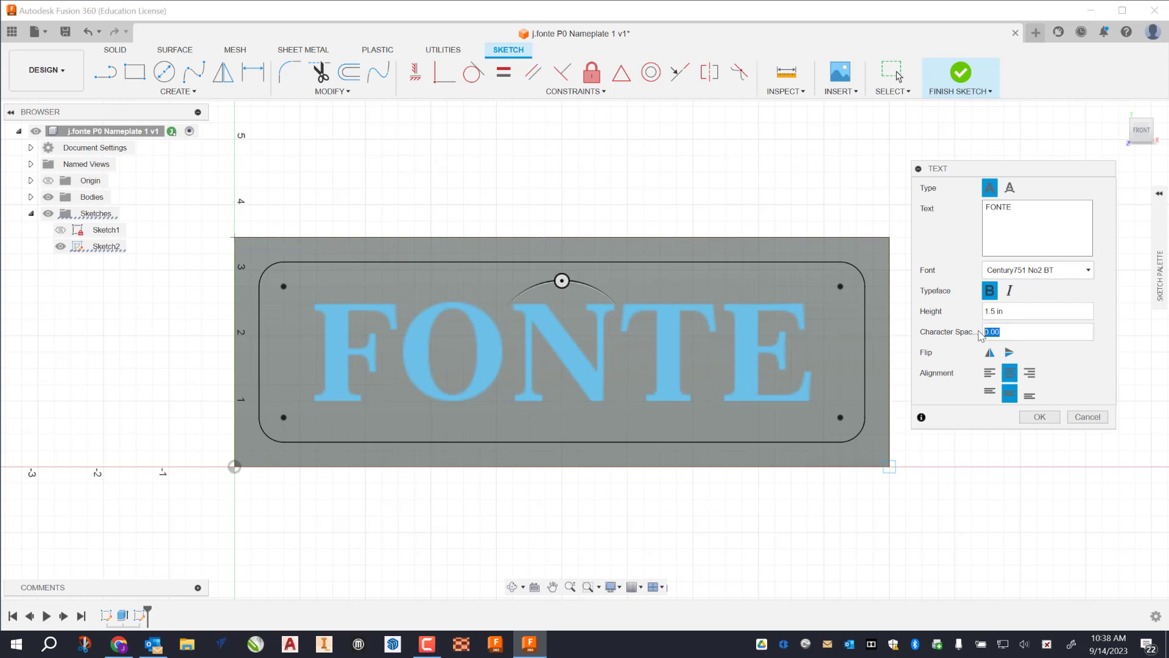
{"action": "type", "text": "15"}
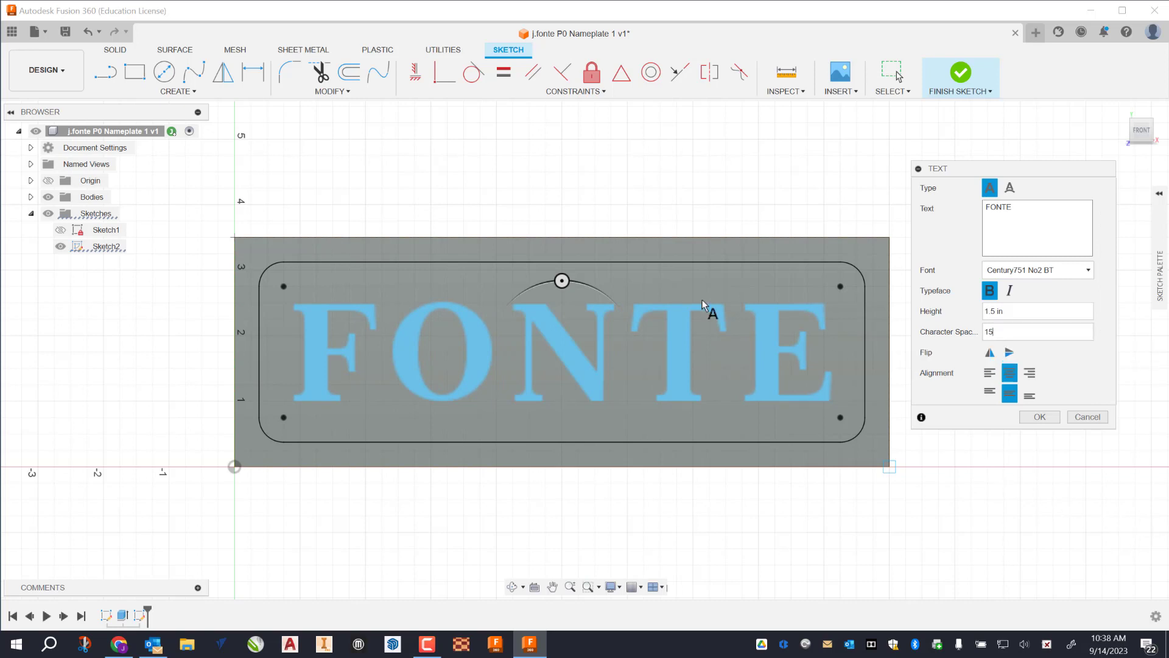
{"action": "left_click_drag", "start_coordinate": [562, 281], "coordinate": [556, 281]}
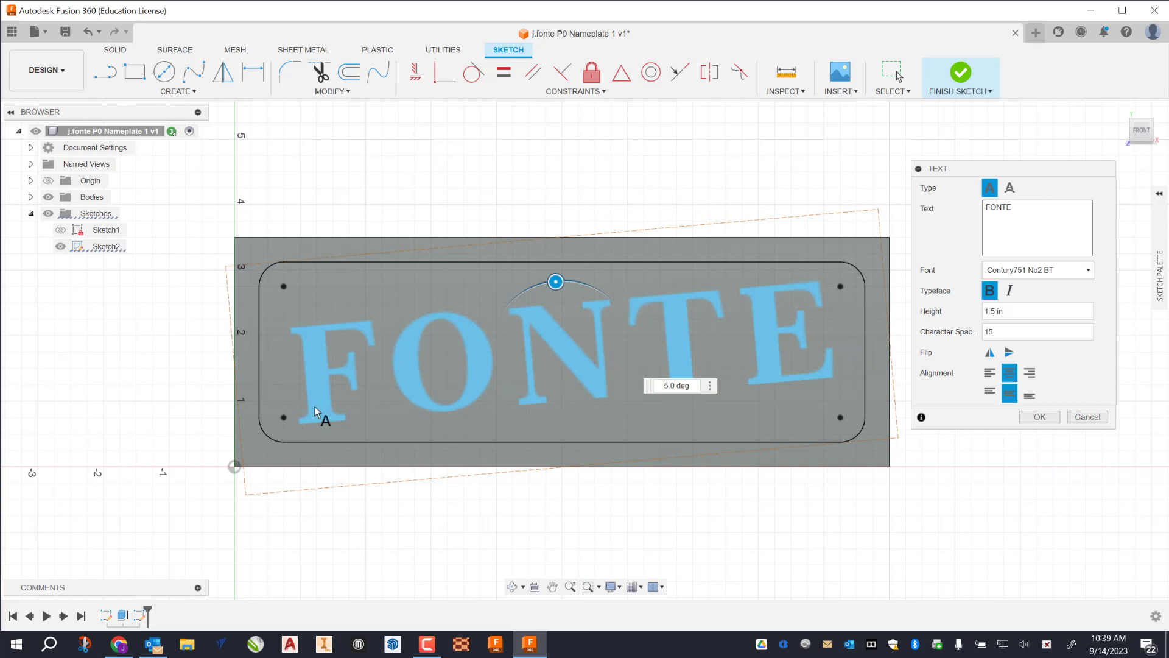
{"action": "left_click", "coordinate": [1050, 421]}
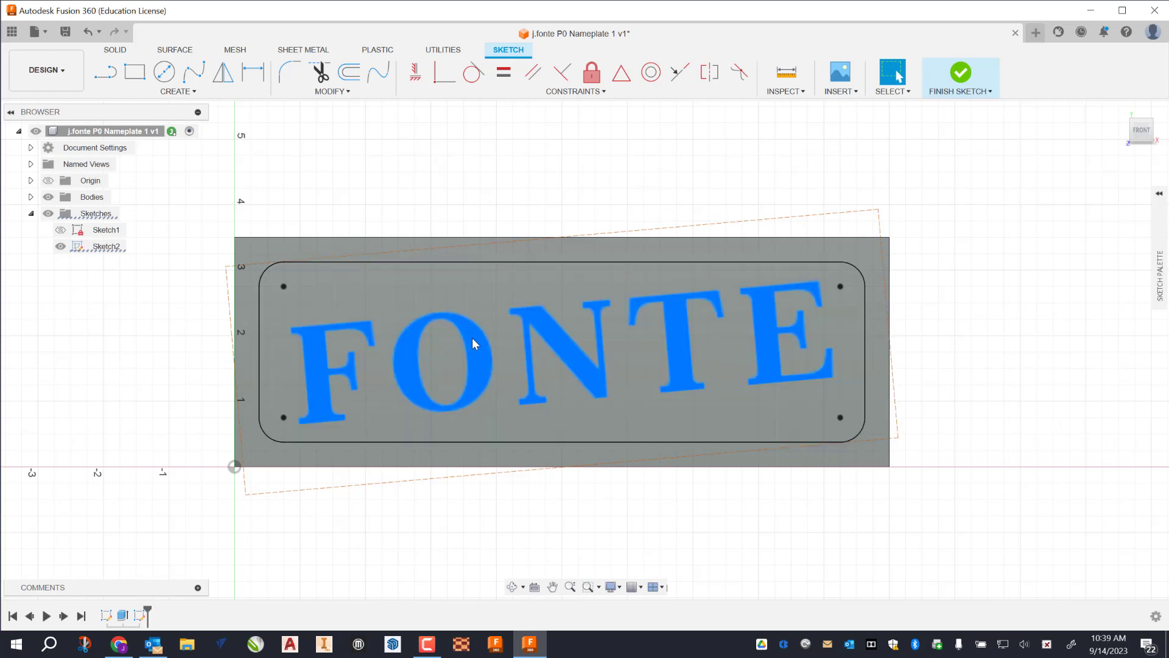
Reopen the rotated sketch text for editing and close the text settings again.
{"action": "left_click", "coordinate": [461, 262]}
{"action": "left_click", "coordinate": [475, 359]}
{"action": "double_click", "coordinate": [477, 358]}
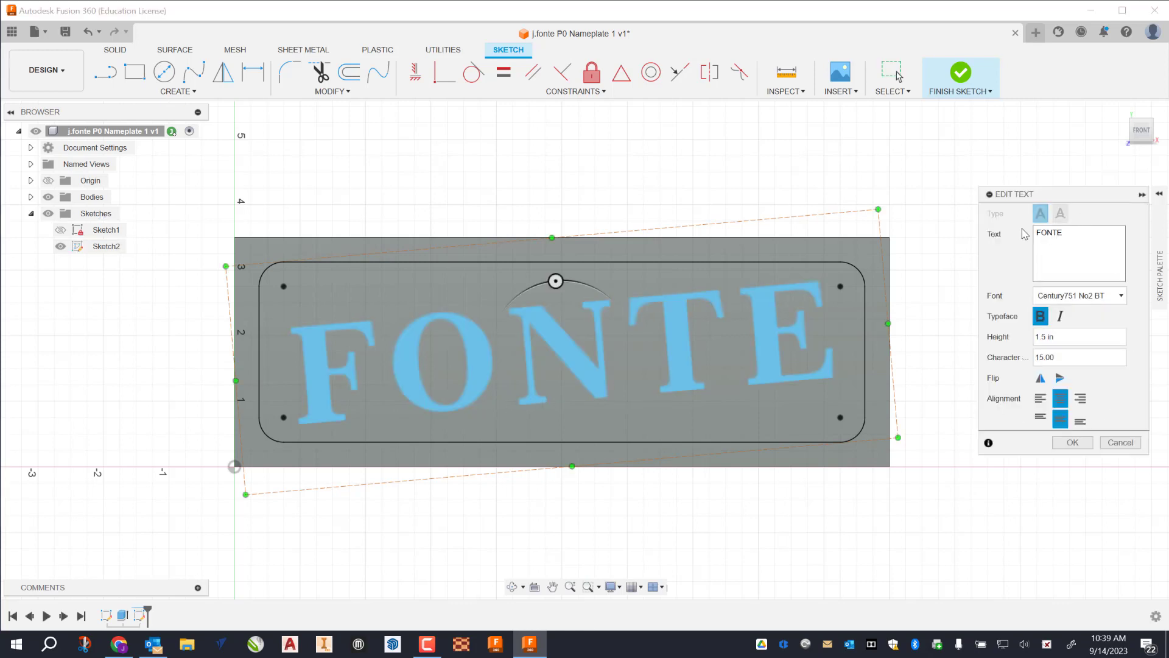
{"action": "left_click", "coordinate": [1072, 443]}
Explode the sketch text into outline curves and finish the sketch.
{"action": "left_click", "coordinate": [451, 373]}
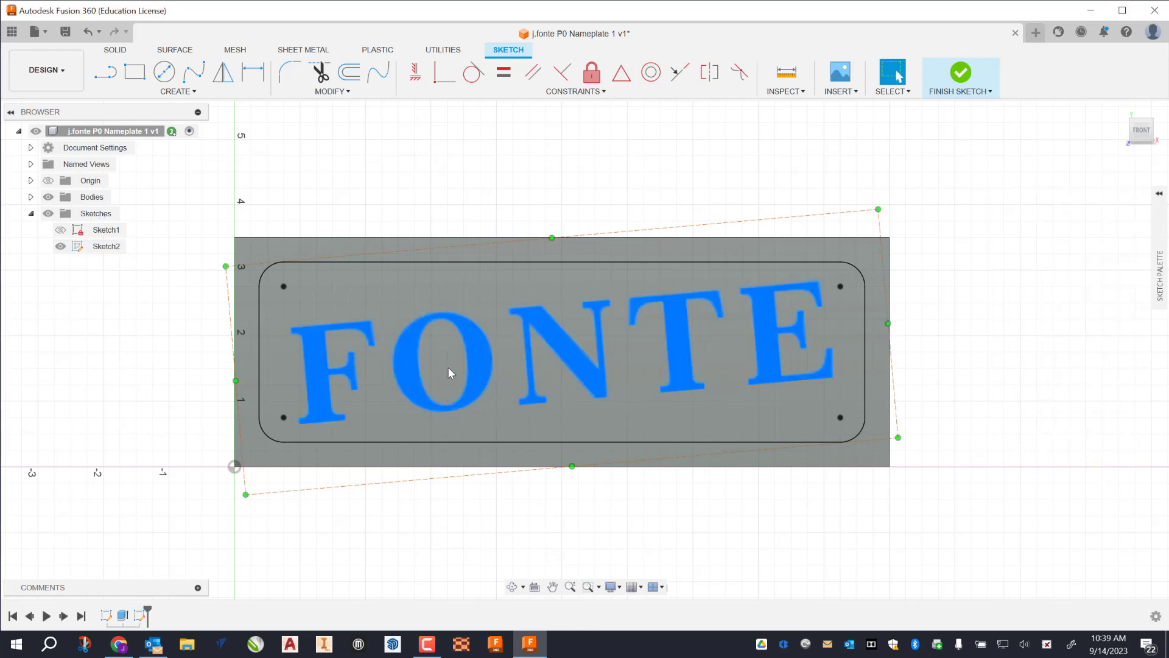
{"action": "right_click", "coordinate": [477, 351]}
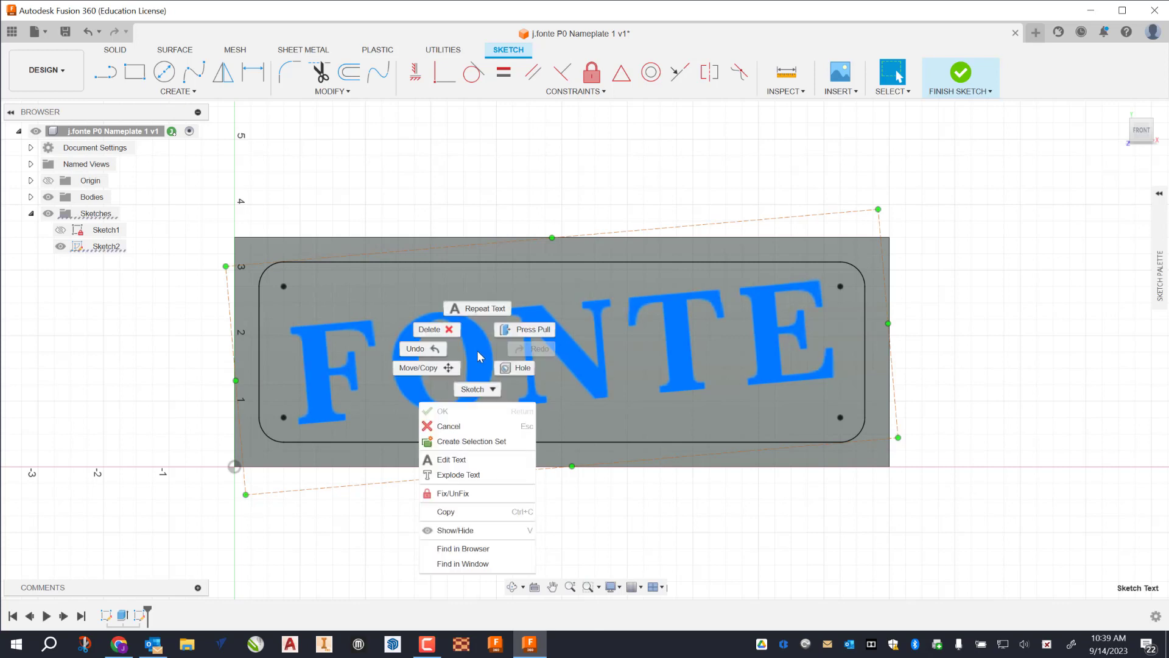
{"action": "left_click", "coordinate": [468, 479]}
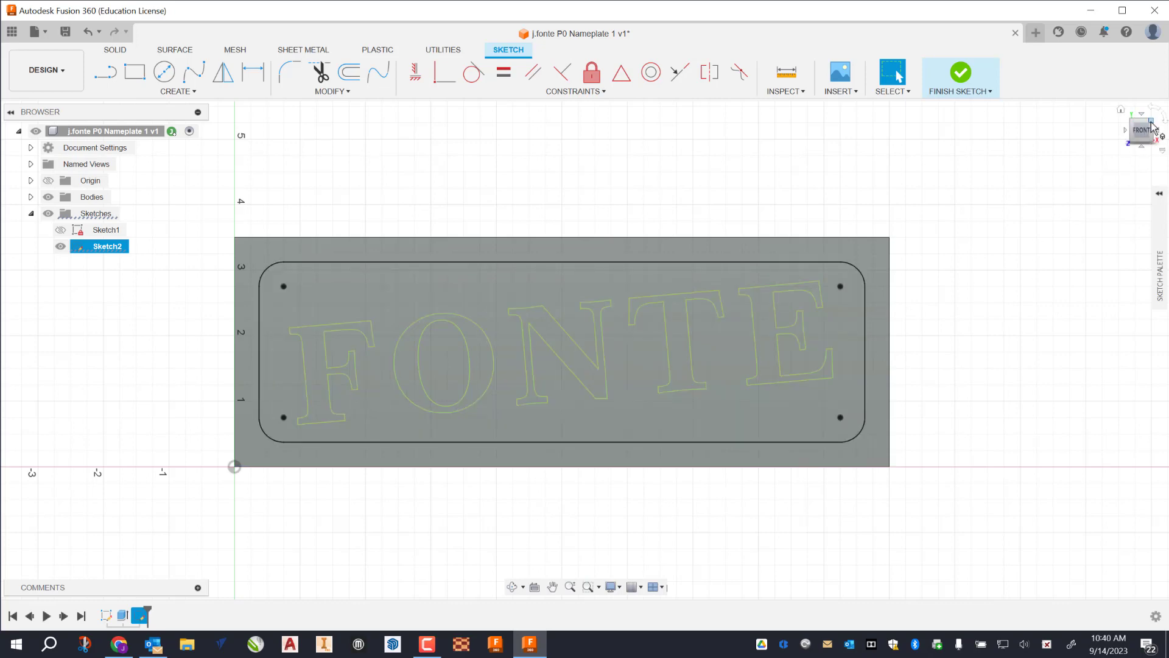
{"action": "left_click", "coordinate": [1120, 111]}
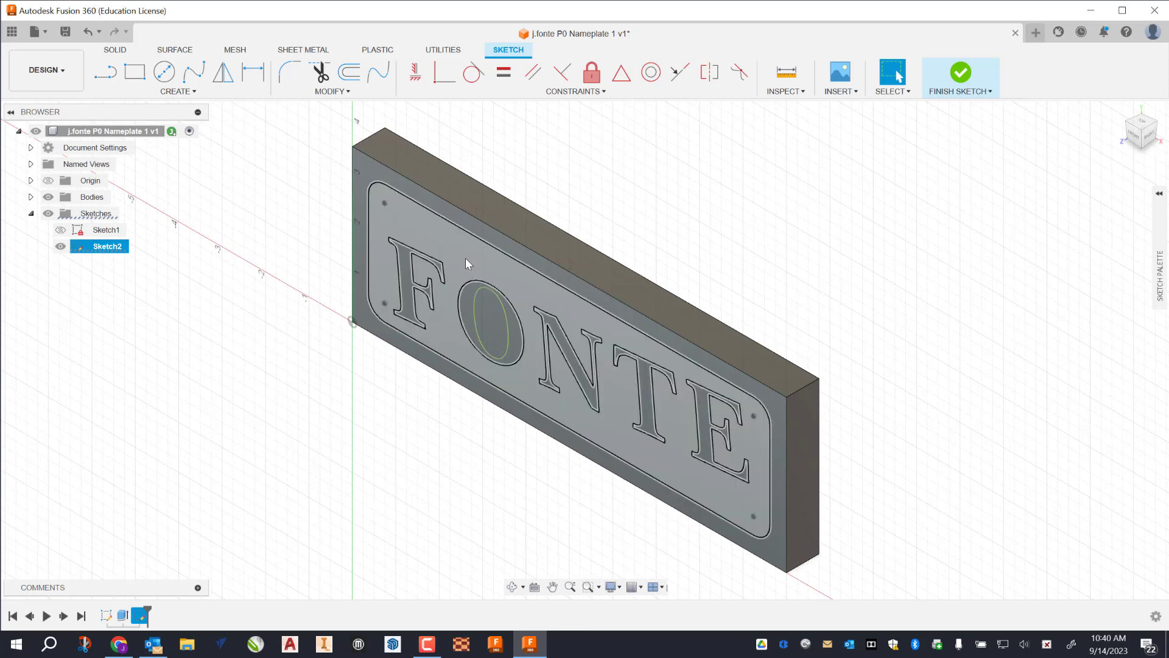
{"action": "left_click", "coordinate": [961, 76]}
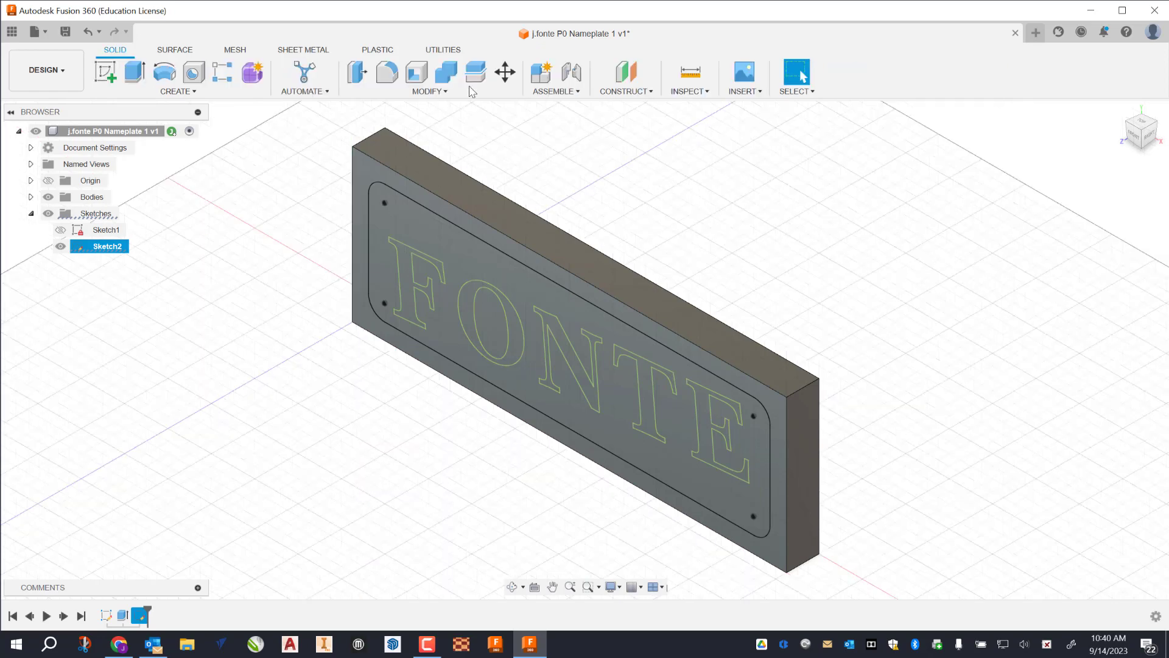
Extrude the area around the letters inside the rounded border, plus the inside of the O, as a Cut with distance -0.375 in.
{"action": "left_click", "coordinate": [134, 76]}
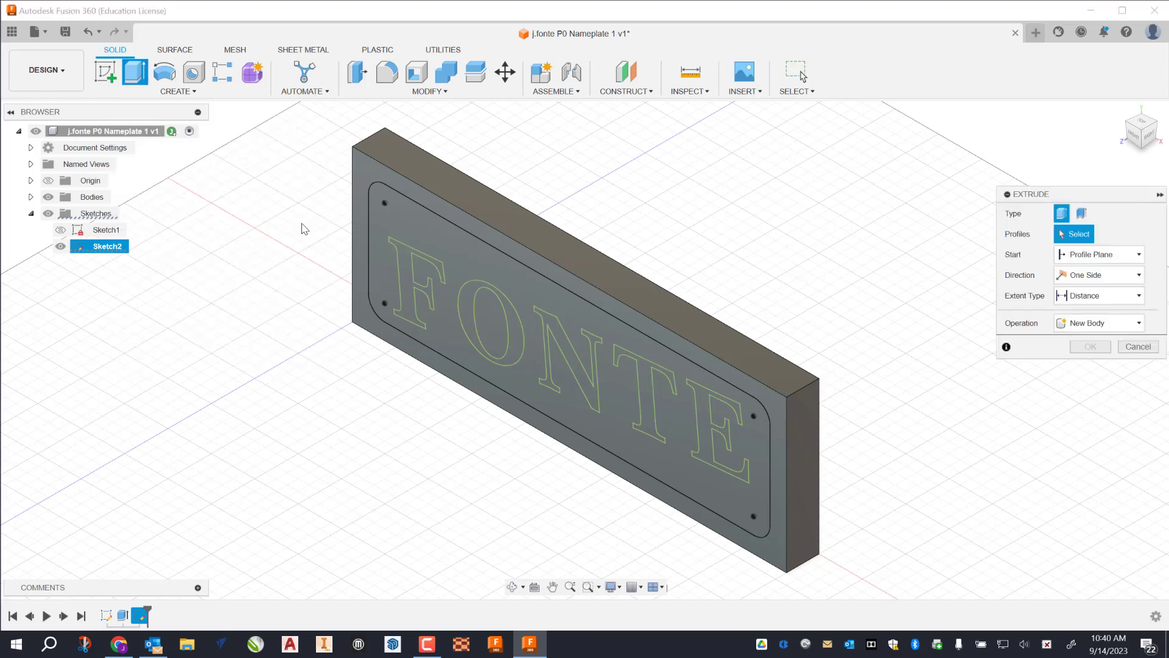
{"action": "left_click", "coordinate": [402, 224]}
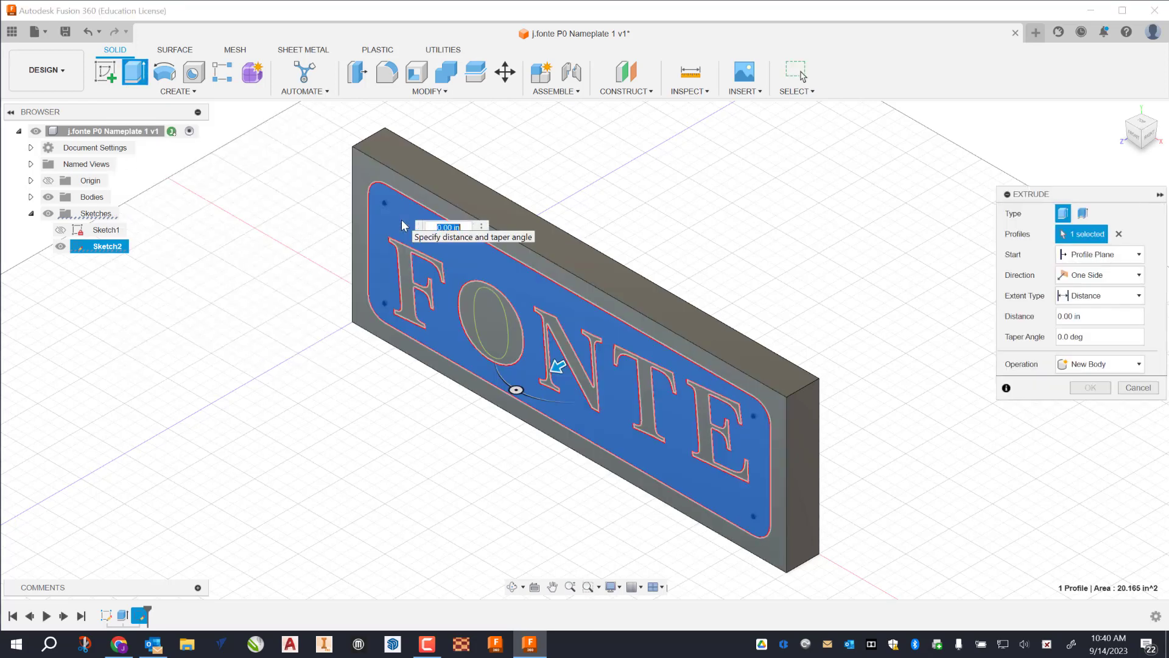
{"action": "left_click", "coordinate": [501, 323]}
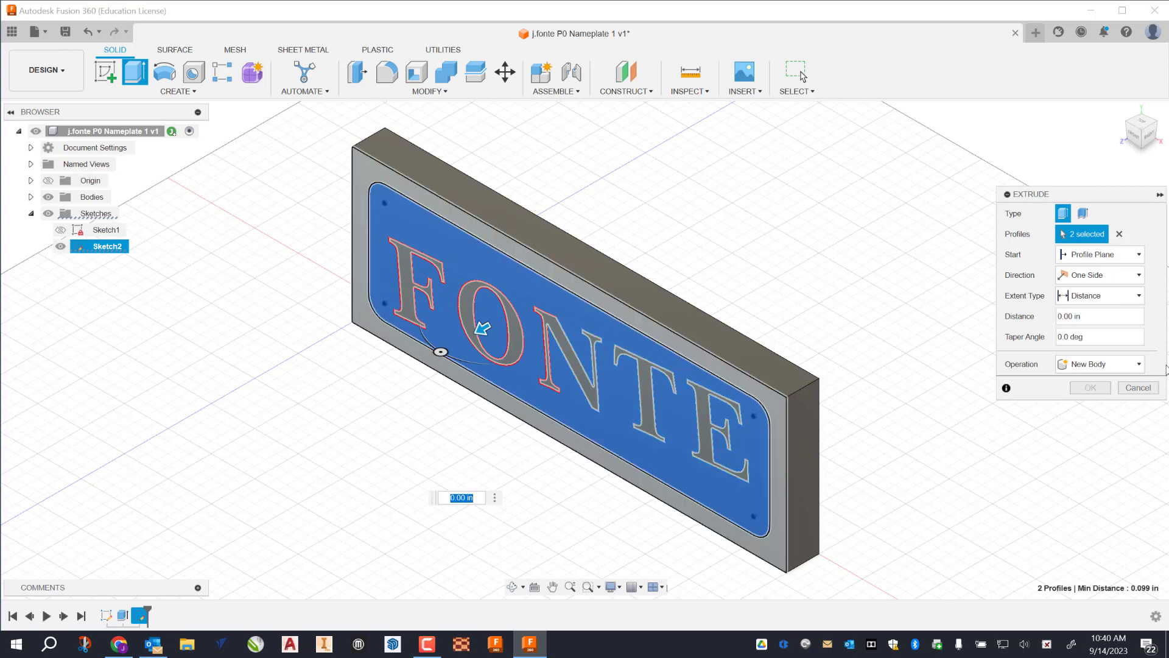
{"action": "left_click", "coordinate": [1137, 365]}
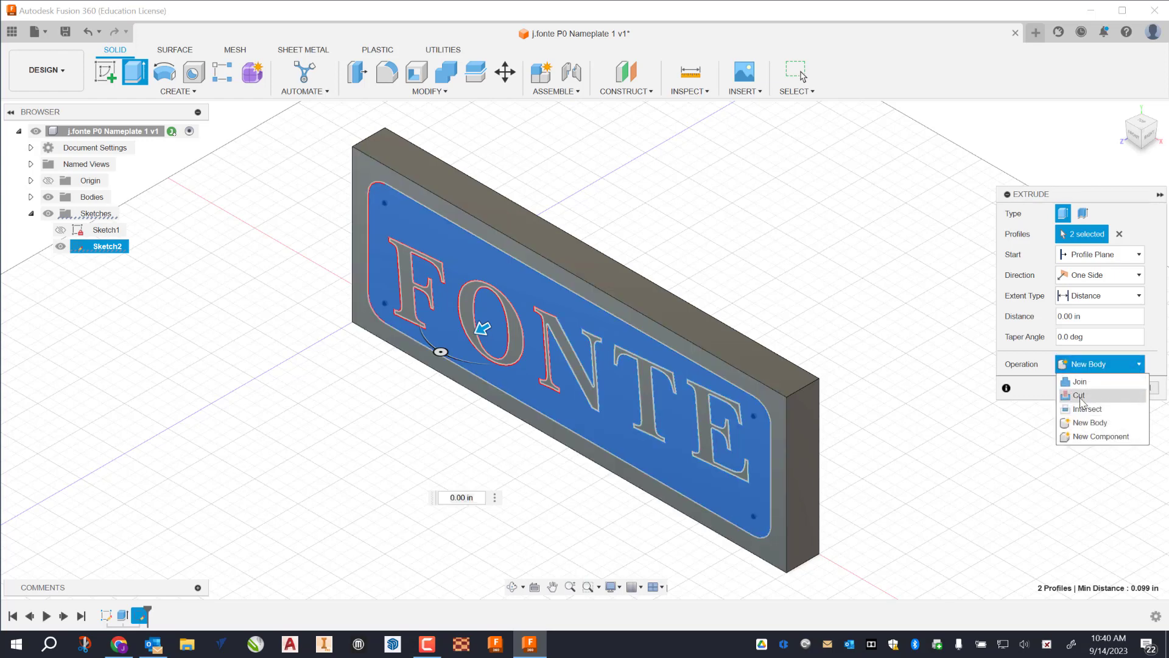
{"action": "left_click", "coordinate": [1079, 397]}
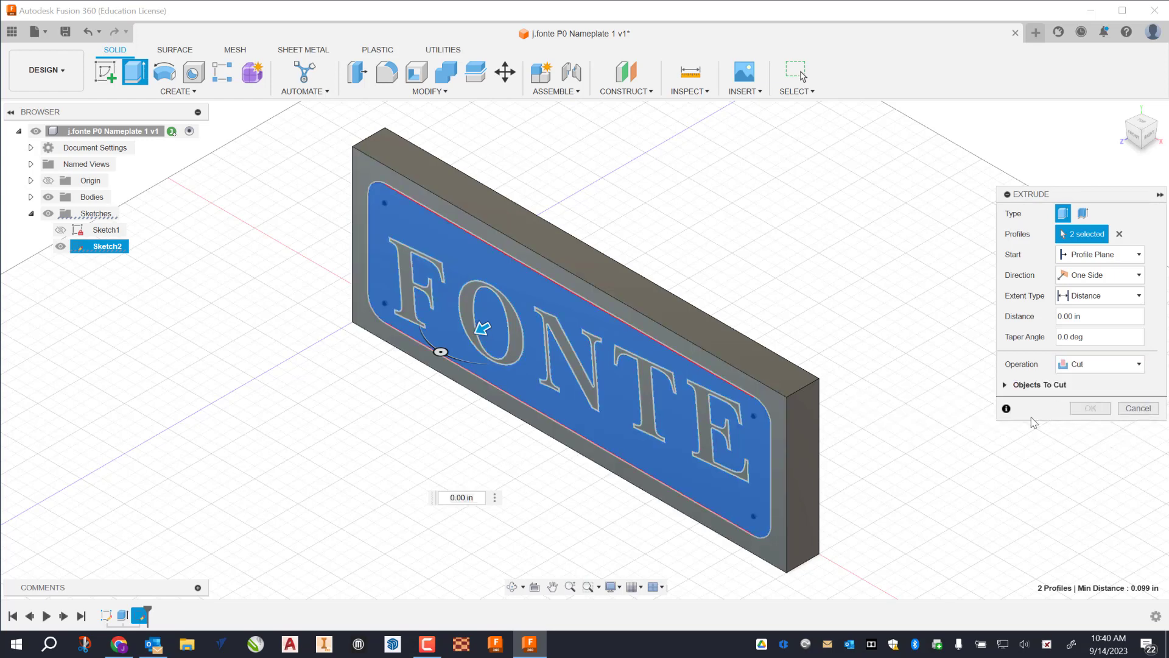
{"action": "left_click", "coordinate": [1067, 317]}
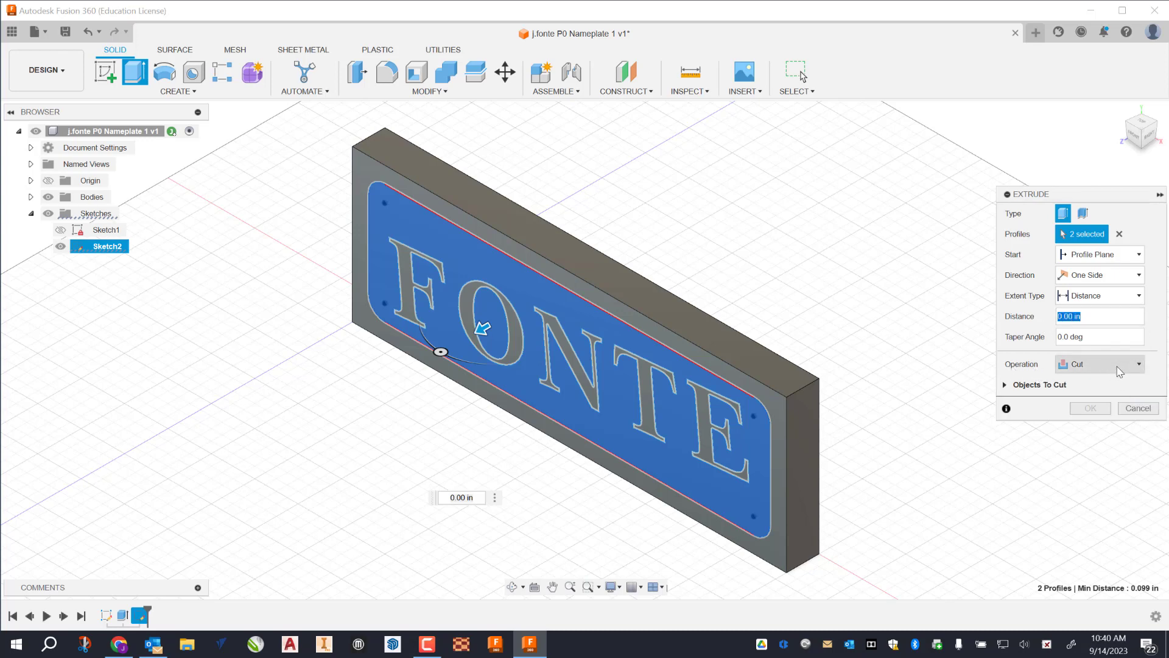
{"action": "left_click", "coordinate": [1006, 386]}
{"action": "left_click", "coordinate": [1005, 386]}
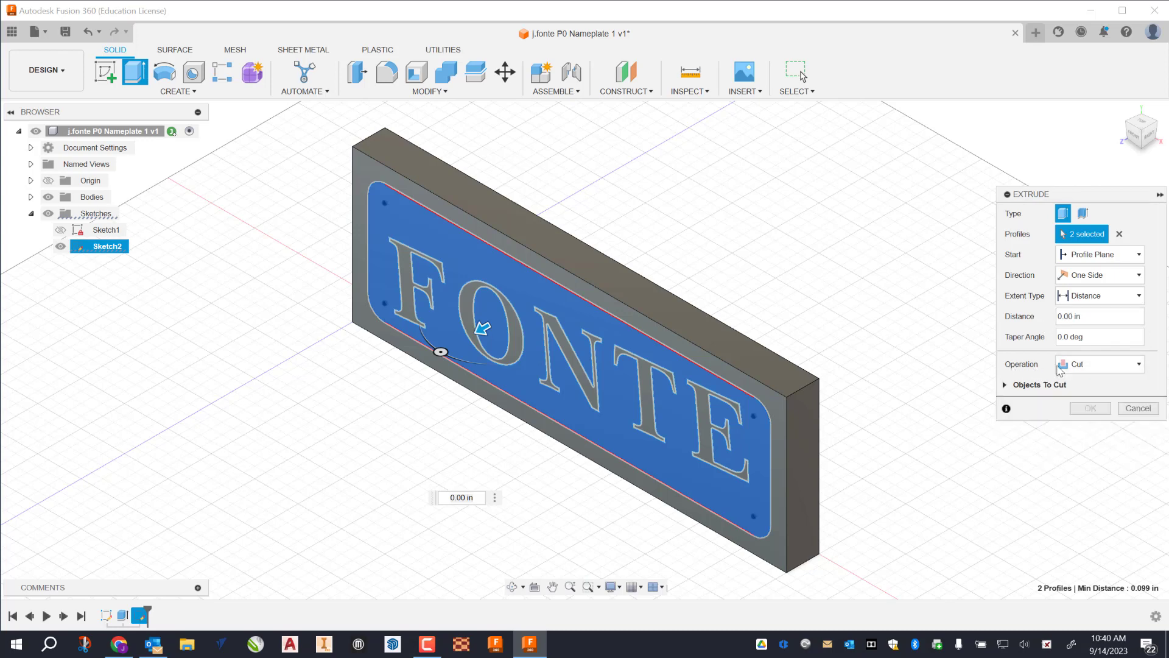
{"action": "double_click", "coordinate": [1094, 315]}
{"action": "left_click", "coordinate": [1087, 316]}
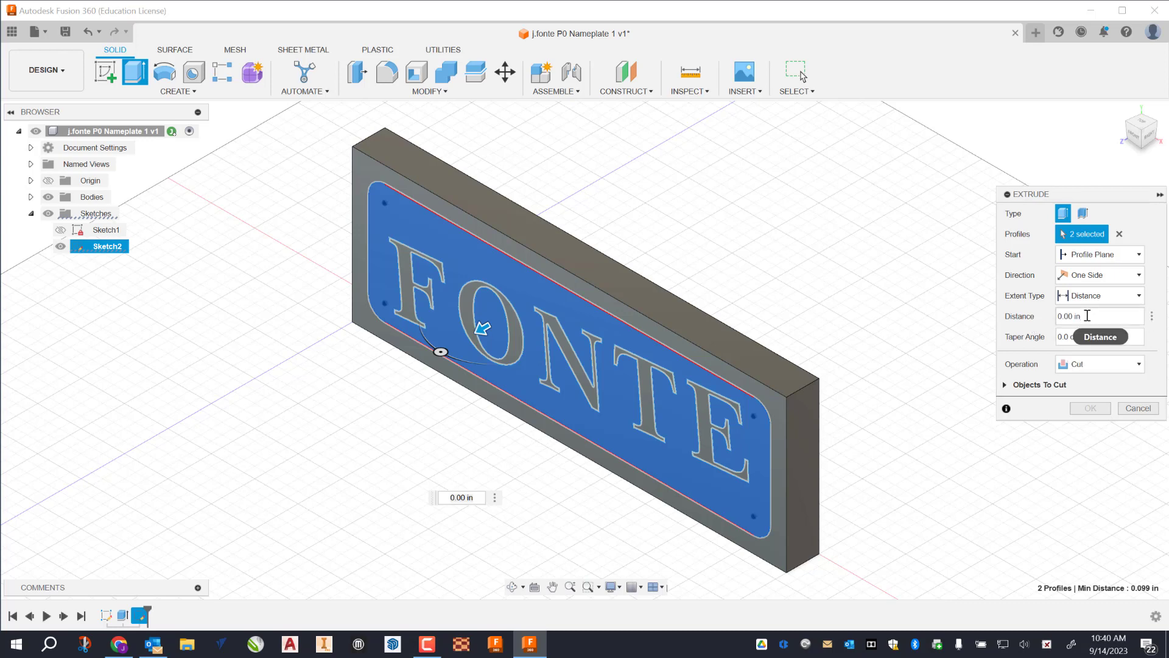
{"action": "key", "text": "BackSpace"}
{"action": "key", "text": "BackSpace"}
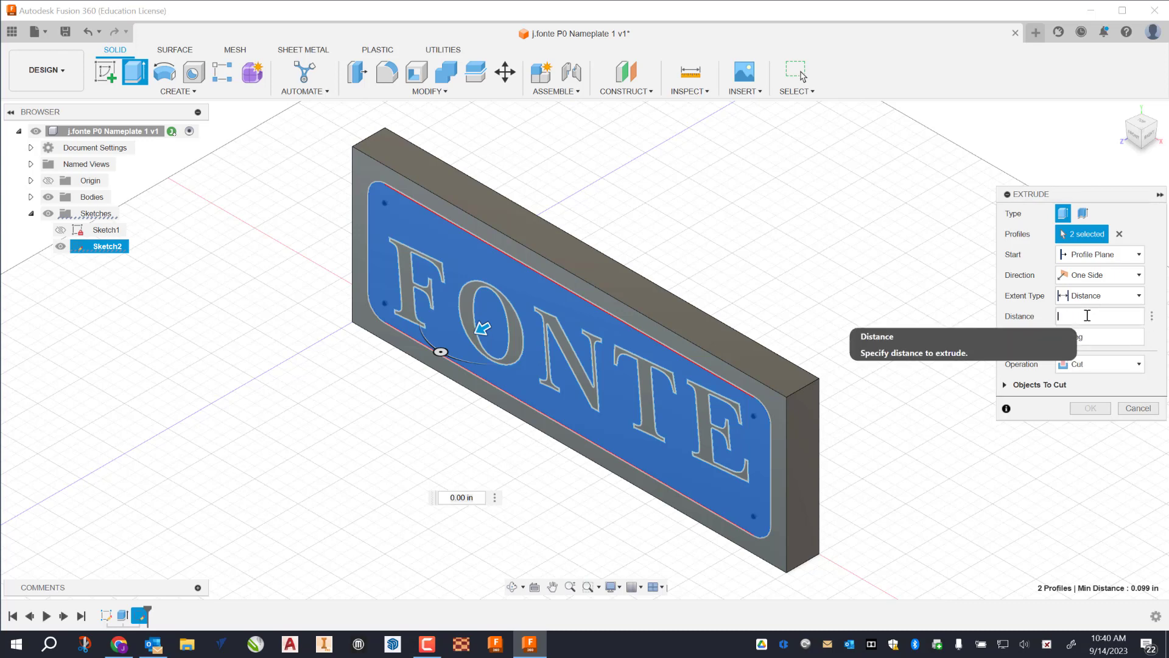
{"action": "type", "text": "-.375"}
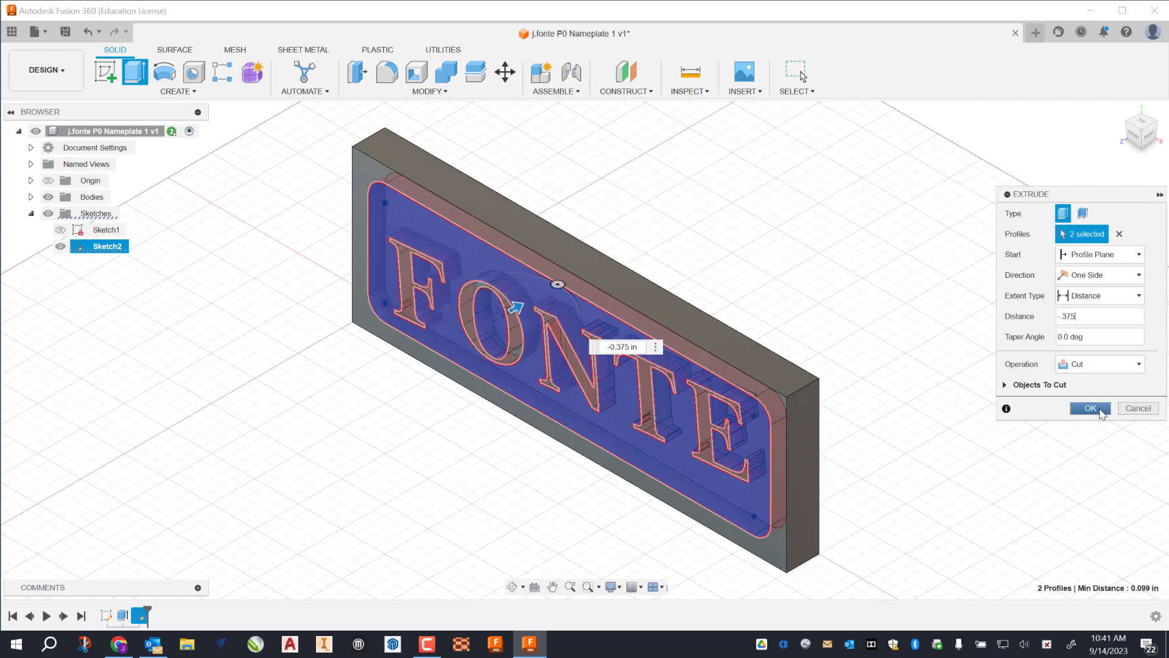
{"action": "left_click", "coordinate": [1091, 408]}
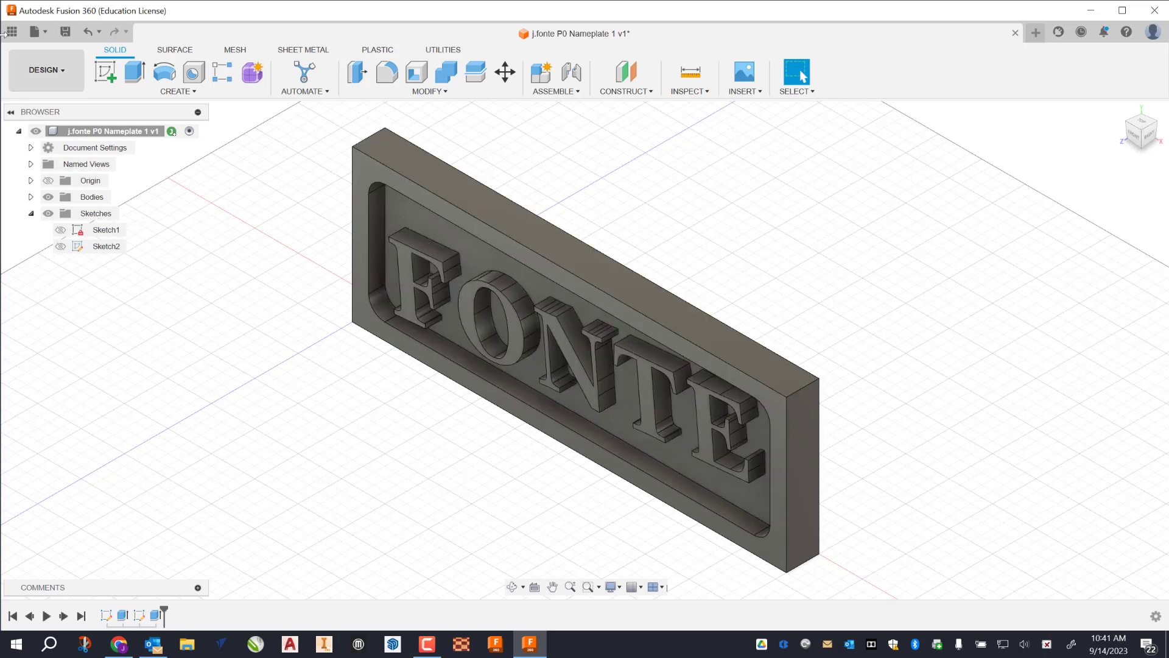
Save the design as a new version with the description "User Saved".
{"action": "left_click", "coordinate": [65, 31]}
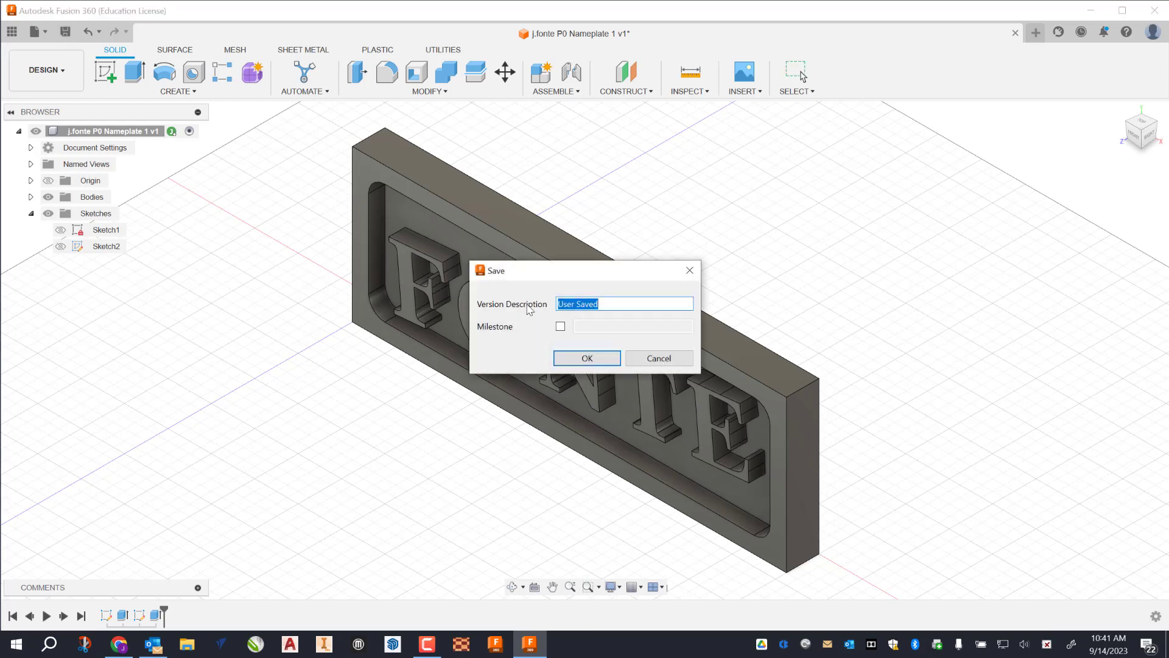
{"action": "left_click", "coordinate": [584, 358]}
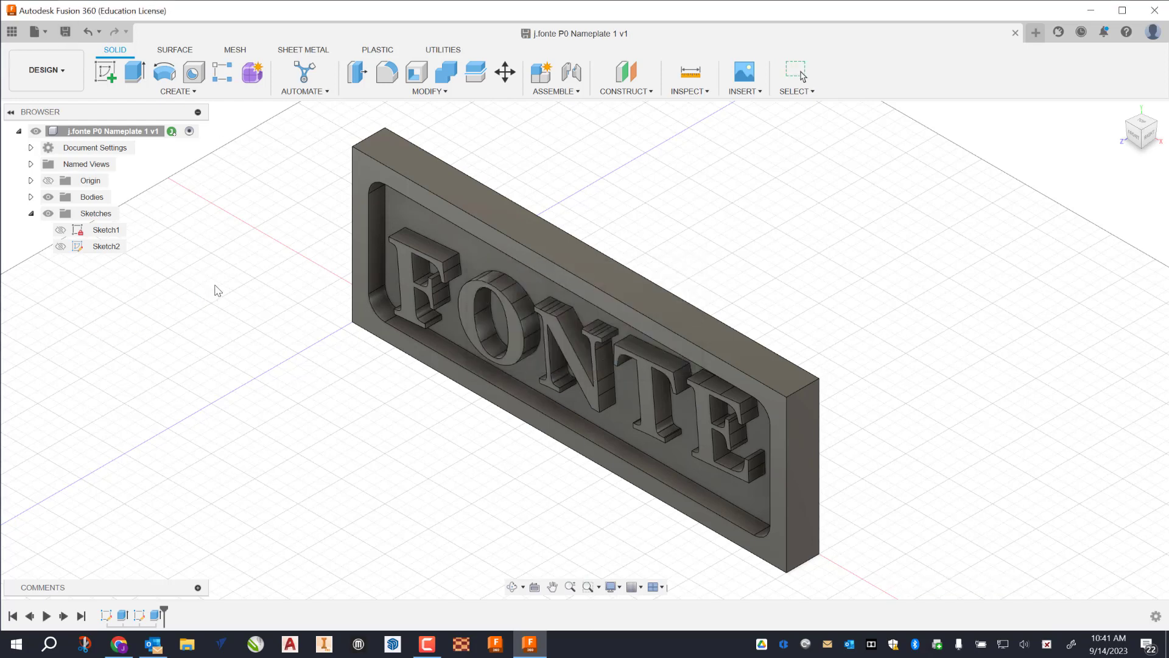